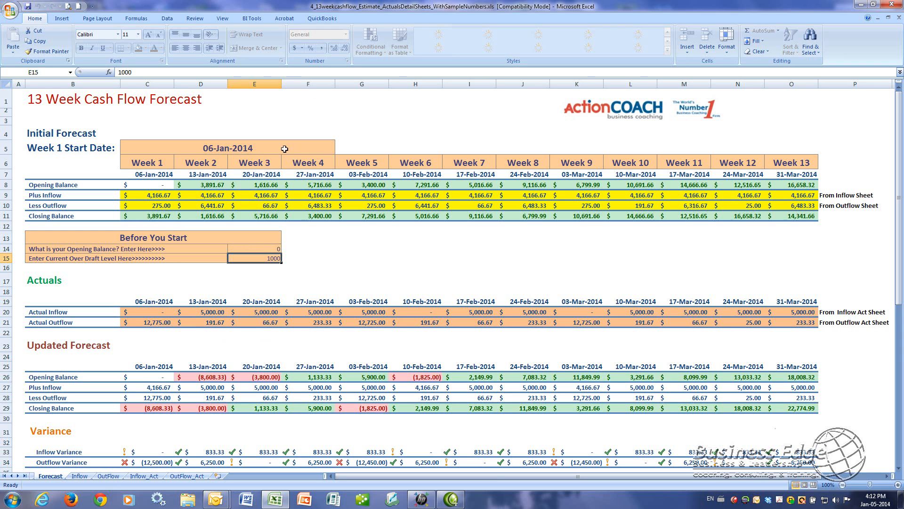
# Step: Review the Week 1 start date and opening balance cells on the Forecast sheet, and view the Inflow sheet
pyautogui.click(206, 149)
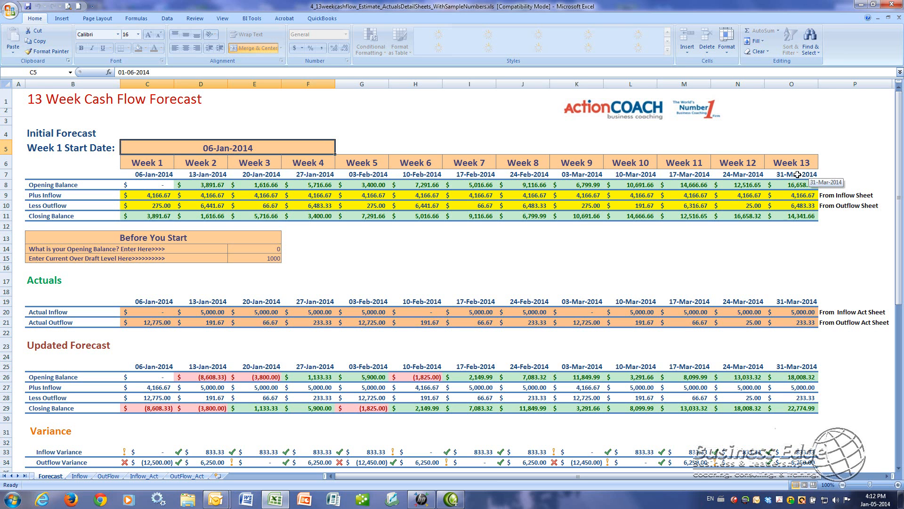
pyautogui.click(276, 249)
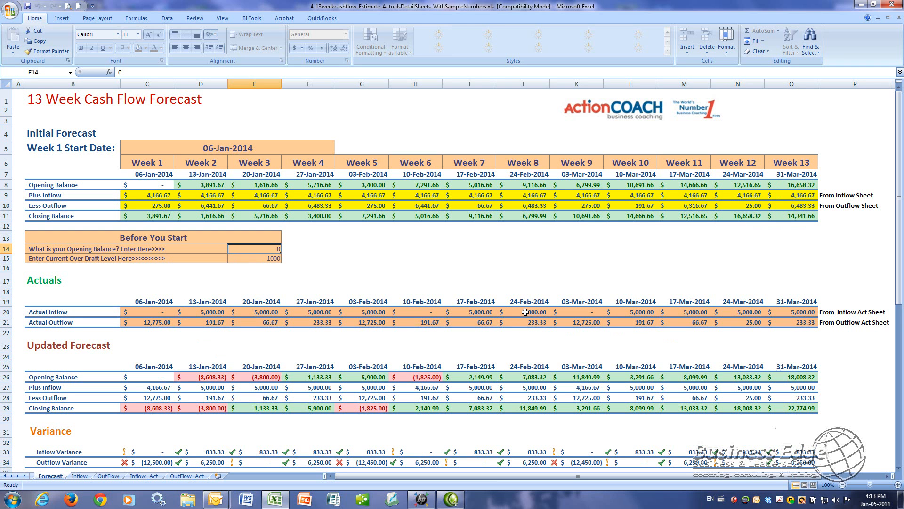
pyautogui.click(80, 476)
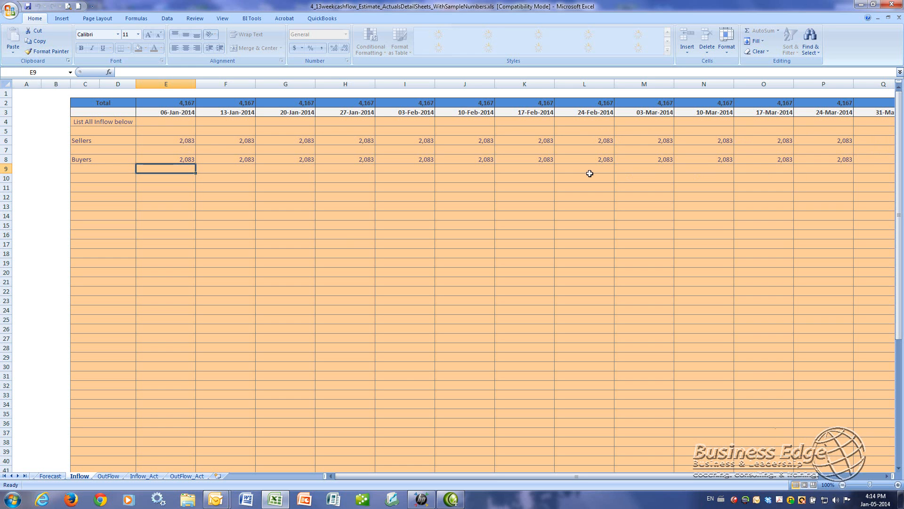
# Step: View the OutFlow sheet from its first column and highlight the expense categories from Website to Your Pay
pyautogui.click(108, 476)
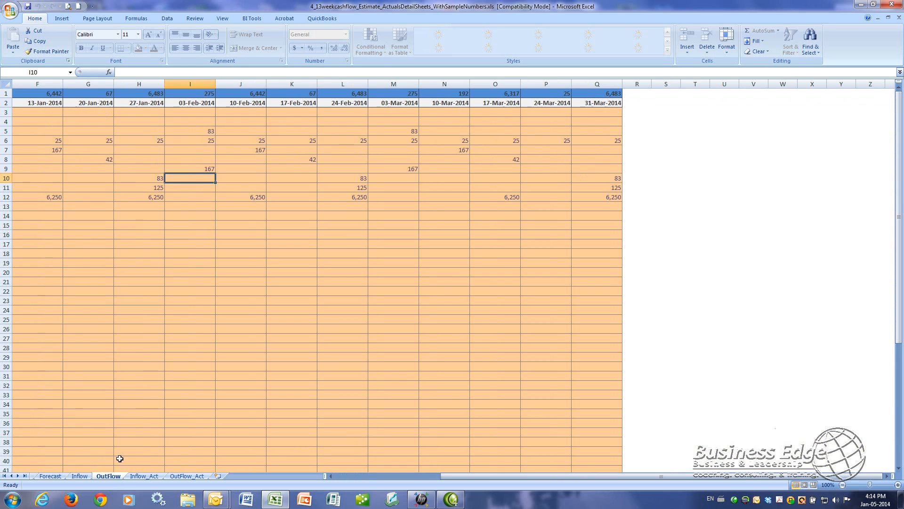
pyautogui.click(344, 476)
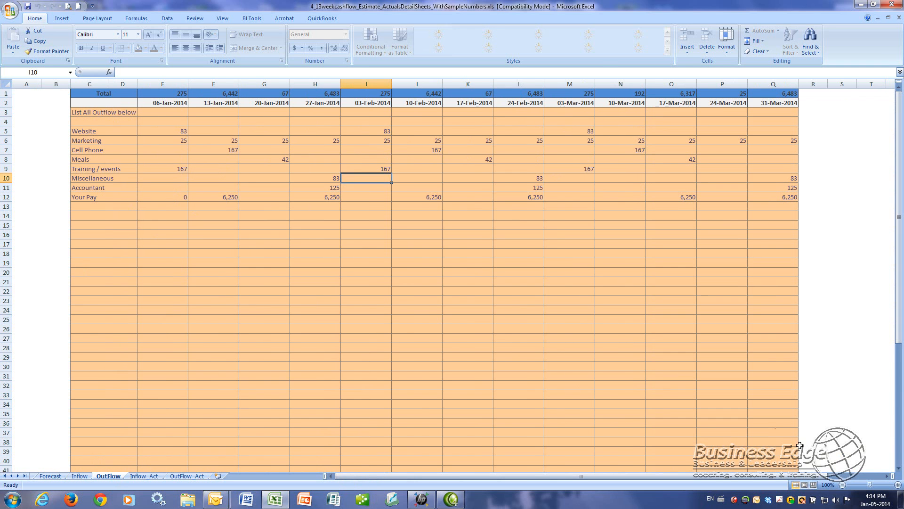
pyautogui.click(888, 476)
pyautogui.click(887, 476)
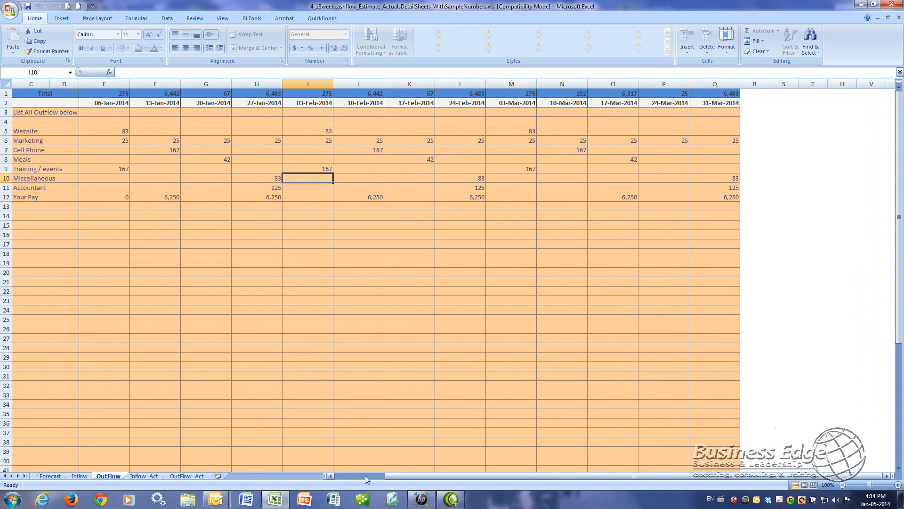
pyautogui.click(331, 476)
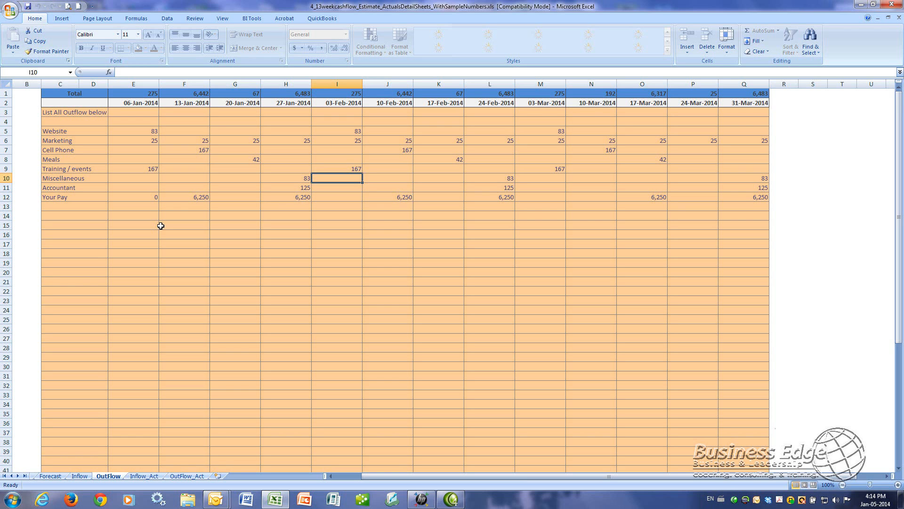
pyautogui.moveTo(93, 130); pyautogui.dragTo(93, 200)
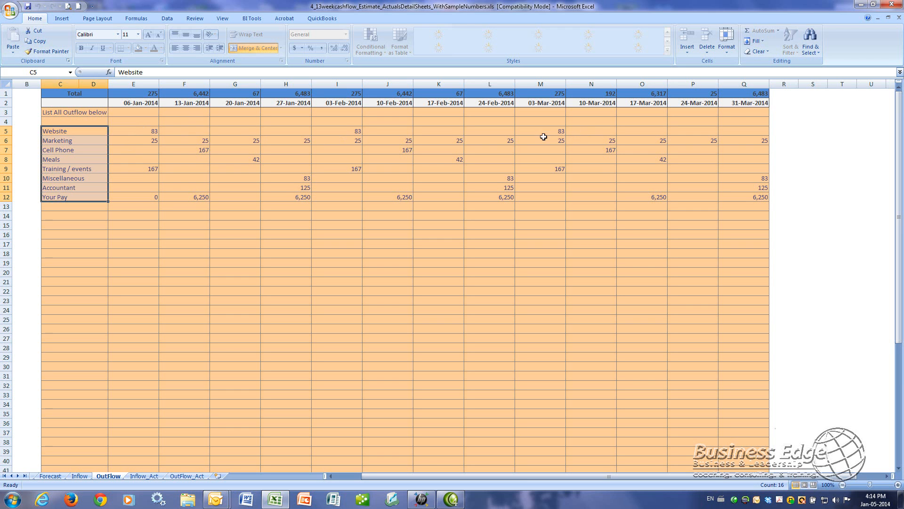
# Step: Examine the Website row on the OutFlow sheet and its amounts for 06-Jan, 03-Feb and 03-Mar-2014
pyautogui.click(72, 130)
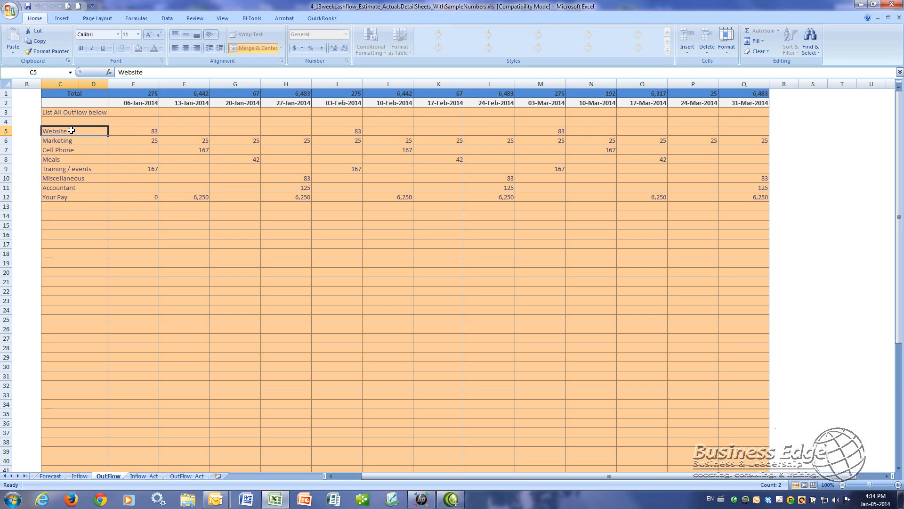
pyautogui.click(153, 131)
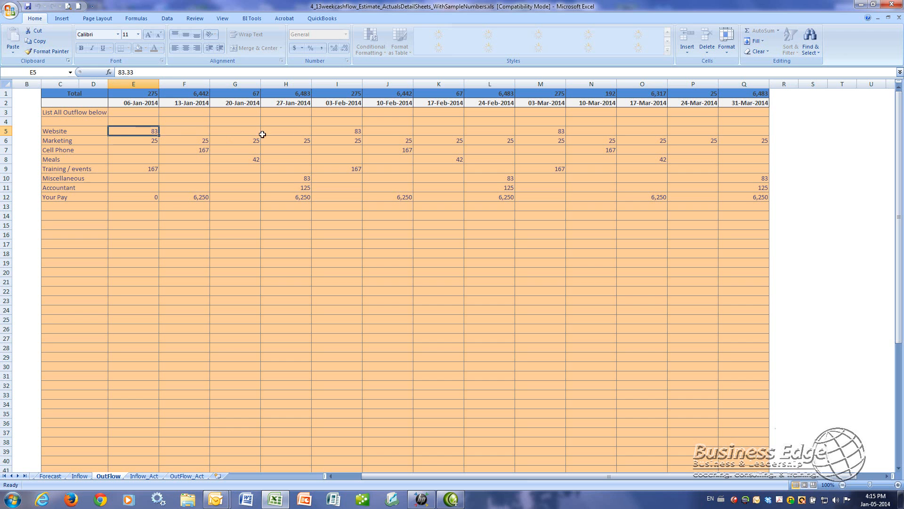
pyautogui.click(355, 131)
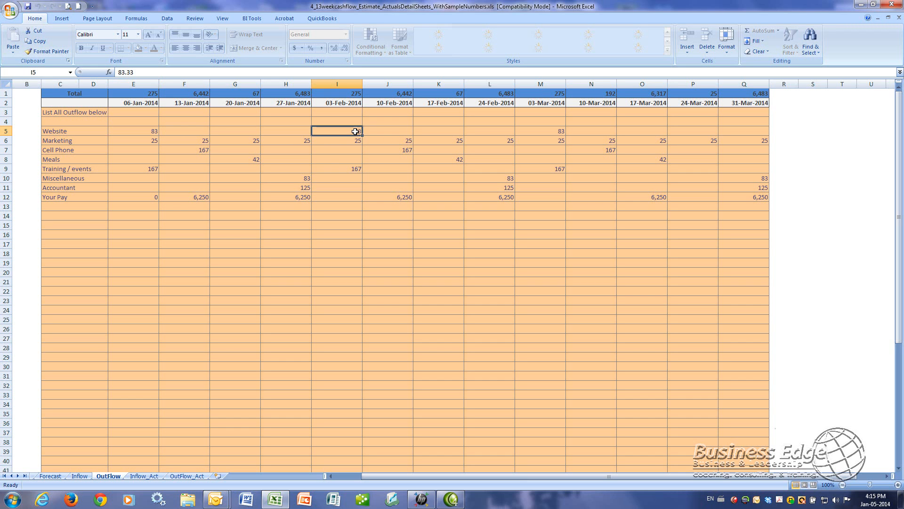
pyautogui.click(552, 131)
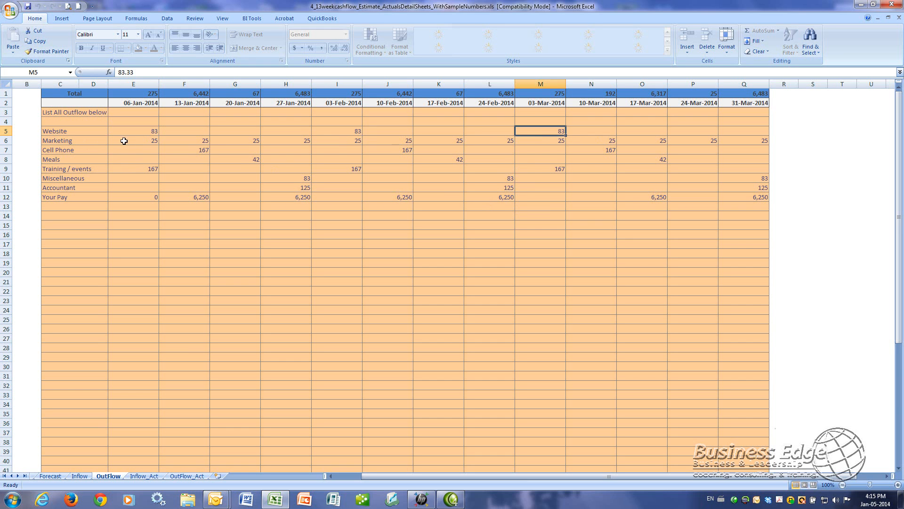
# Step: Go through the weekly Marketing amounts from 06-Jan to 31-Mar-2014 and return to the first week
pyautogui.click(145, 141)
pyautogui.click(200, 140)
pyautogui.click(245, 141)
pyautogui.click(309, 141)
pyautogui.click(347, 142)
pyautogui.click(398, 142)
pyautogui.click(455, 142)
pyautogui.click(501, 144)
pyautogui.click(531, 142)
pyautogui.click(579, 142)
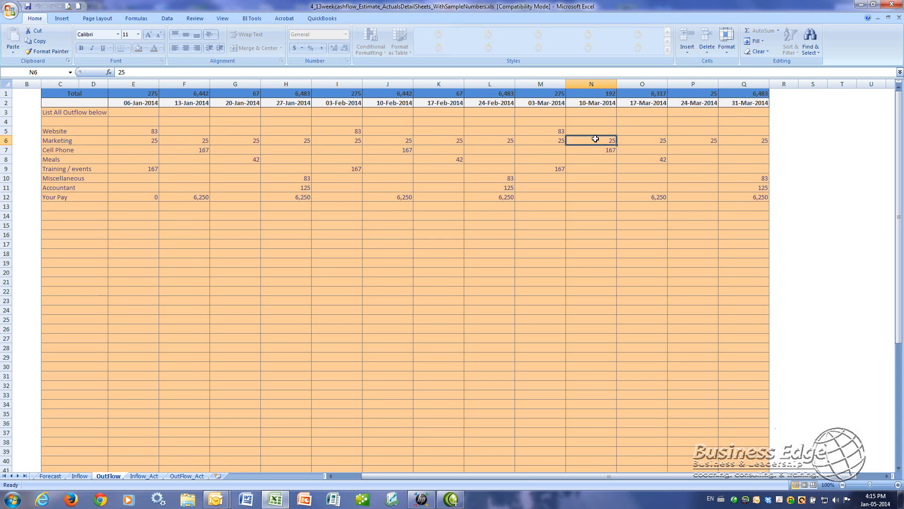
pyautogui.click(651, 138)
pyautogui.click(709, 140)
pyautogui.click(767, 140)
pyautogui.click(144, 141)
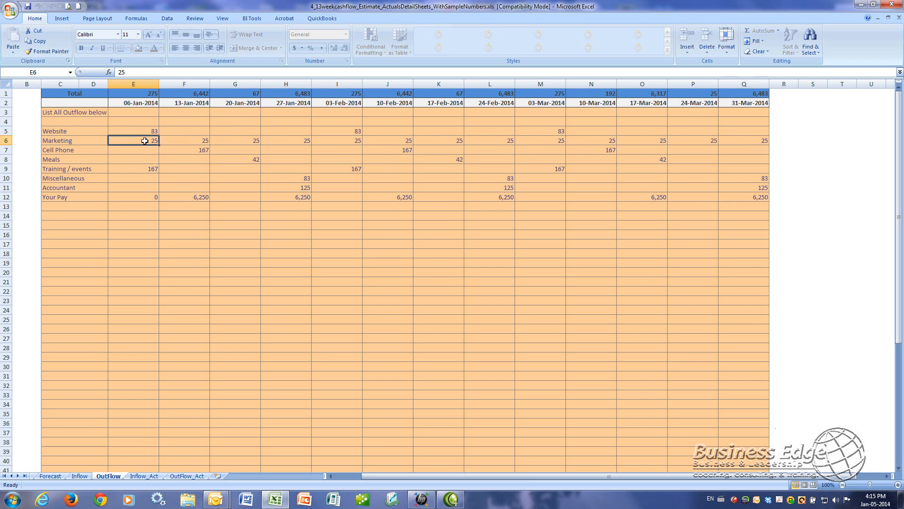
# Step: Examine the Cell Phone row and its amounts for 13-Jan, 10-Feb and 10-Mar-2014
pyautogui.click(79, 151)
pyautogui.click(197, 150)
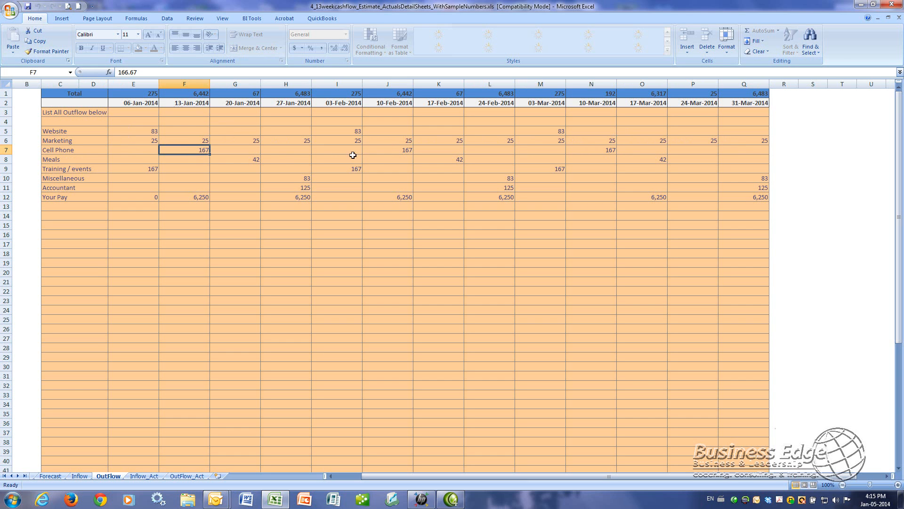
pyautogui.click(401, 150)
pyautogui.click(599, 149)
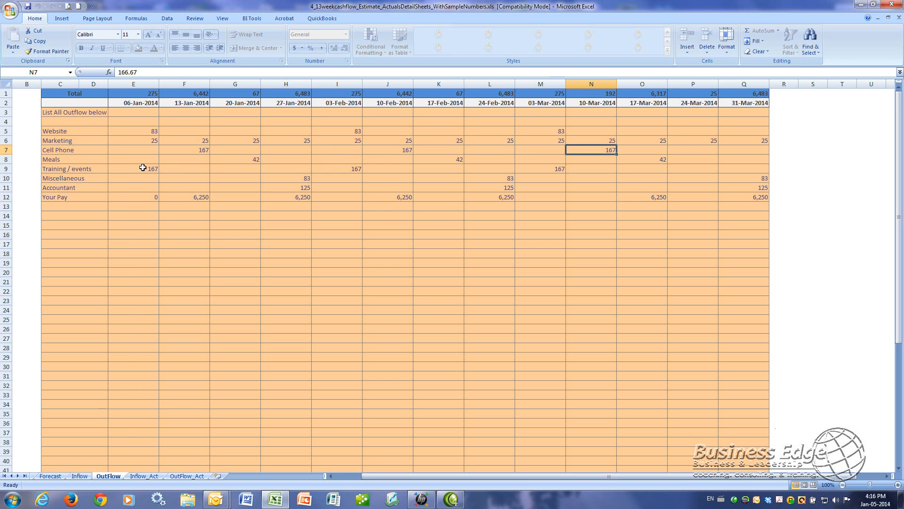
# Step: Examine the Training / events amounts for 06-Jan, 03-Feb and 03-Mar-2014 and the empty January weeks in that row
pyautogui.click(142, 167)
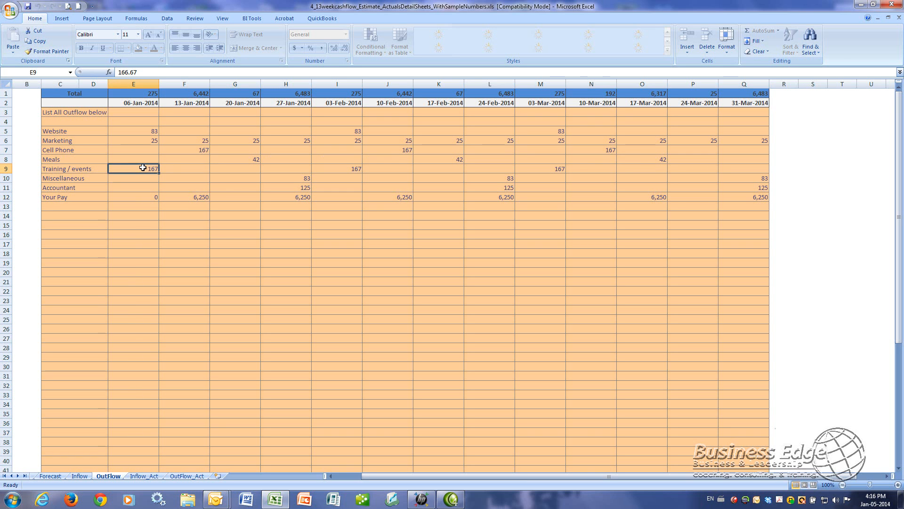
pyautogui.click(356, 168)
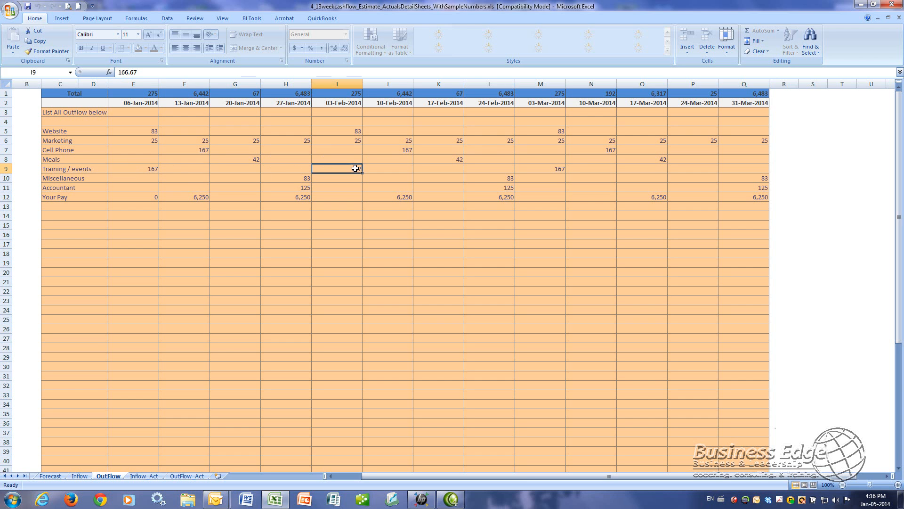
pyautogui.click(558, 170)
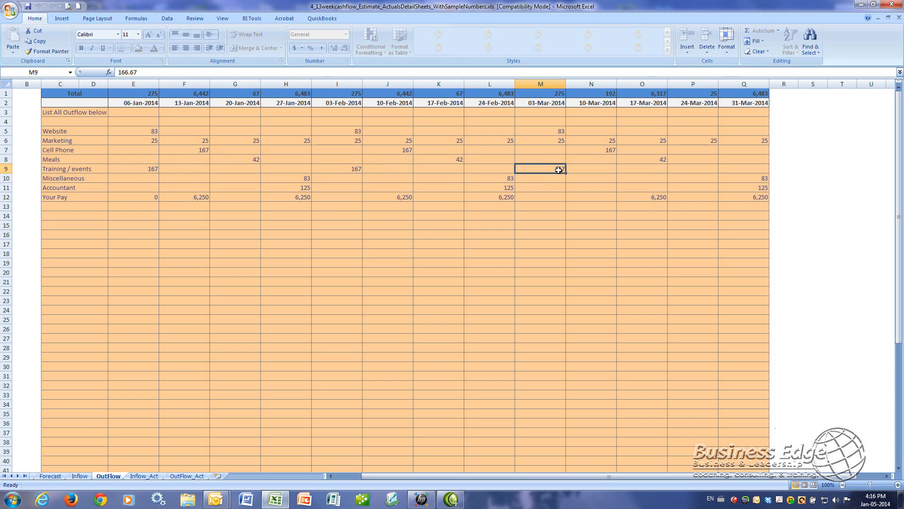
pyautogui.click(150, 172)
pyautogui.click(171, 172)
pyautogui.click(225, 171)
pyautogui.click(280, 170)
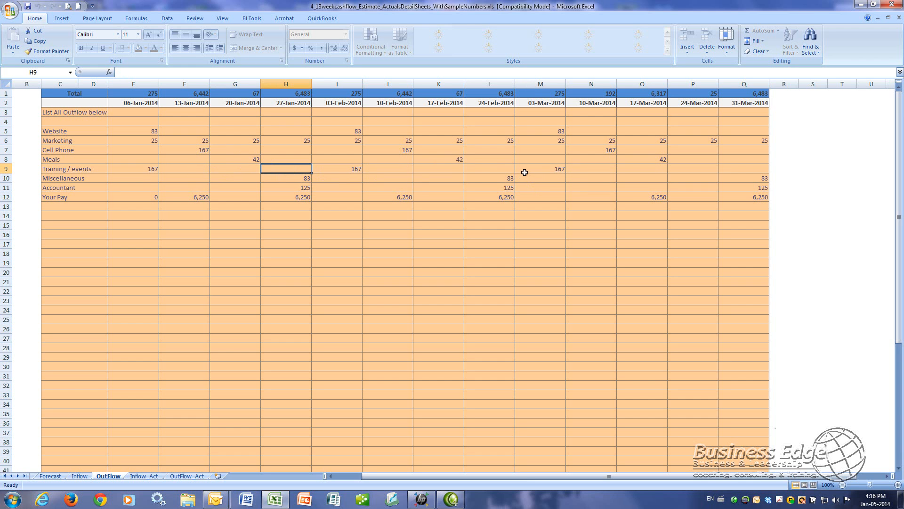
pyautogui.click(145, 169)
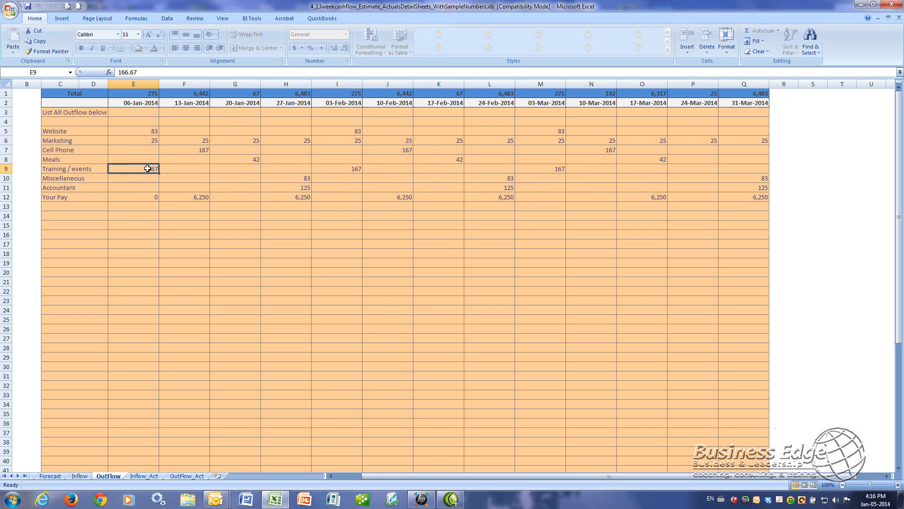
pyautogui.click(179, 167)
pyautogui.click(235, 168)
pyautogui.click(287, 169)
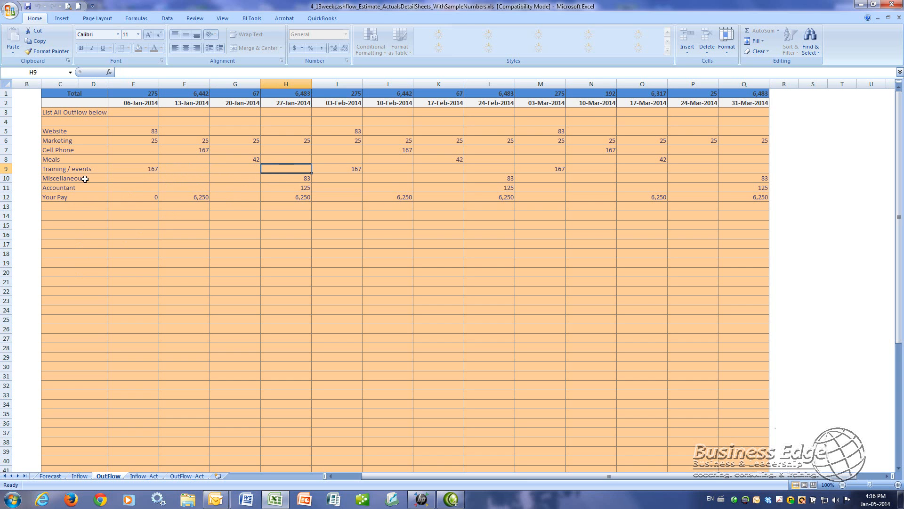
# Step: Check the Miscellaneous amounts for 27-Jan, 24-Feb and 31-Mar-2014
pyautogui.click(305, 178)
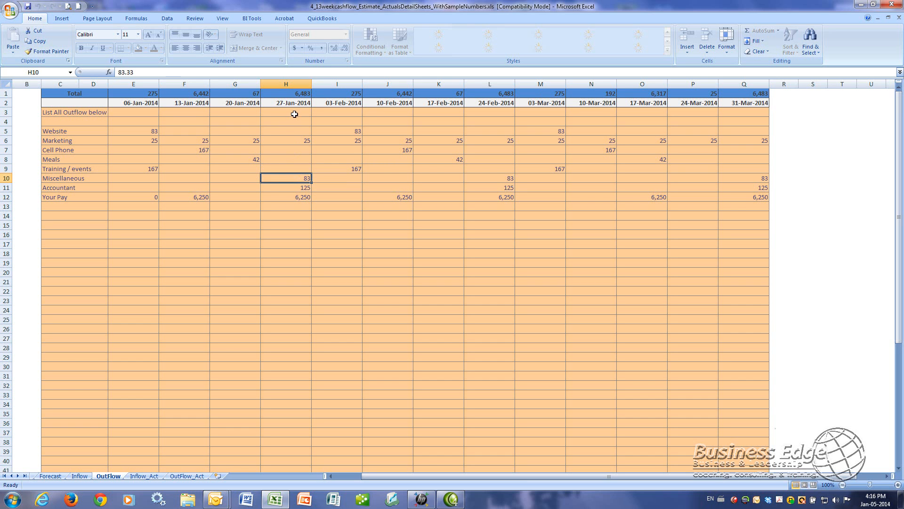
pyautogui.click(508, 179)
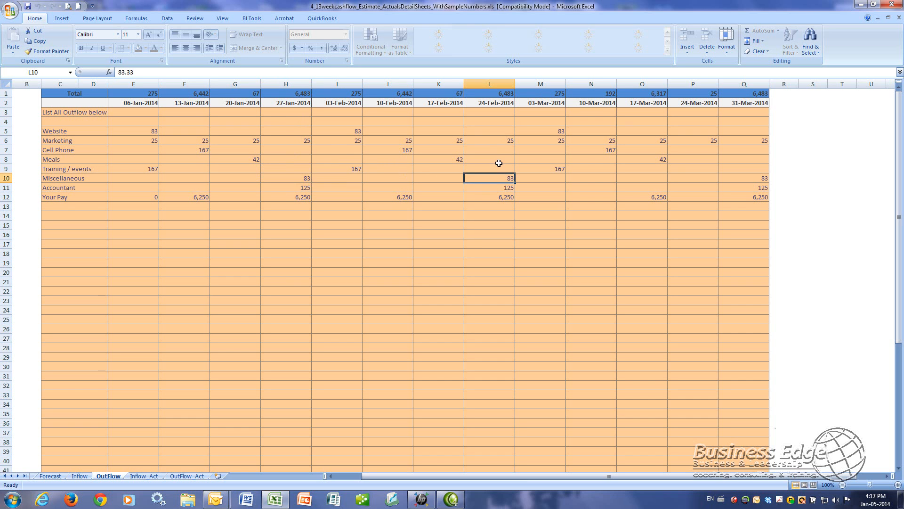
pyautogui.click(759, 186)
pyautogui.click(761, 174)
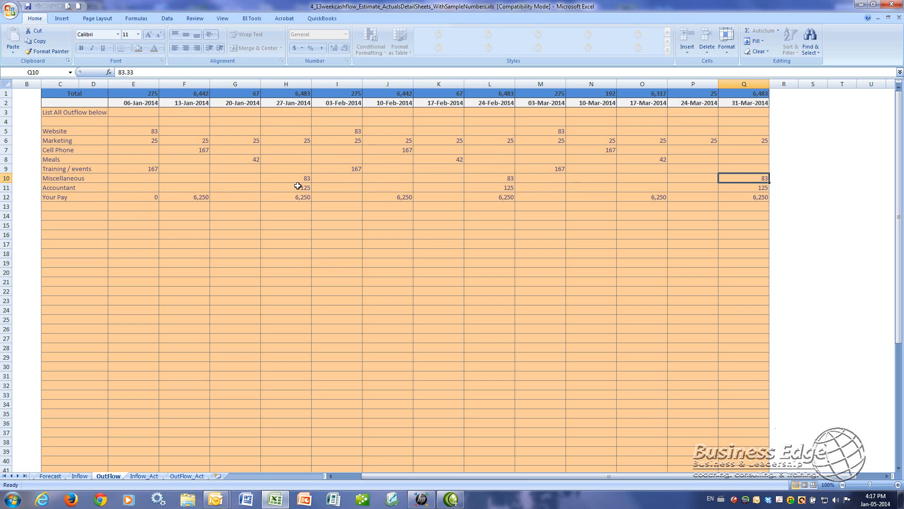
# Step: Check the Accountant amounts for 27-Jan, 24-Feb and 31-Mar-2014
pyautogui.click(298, 187)
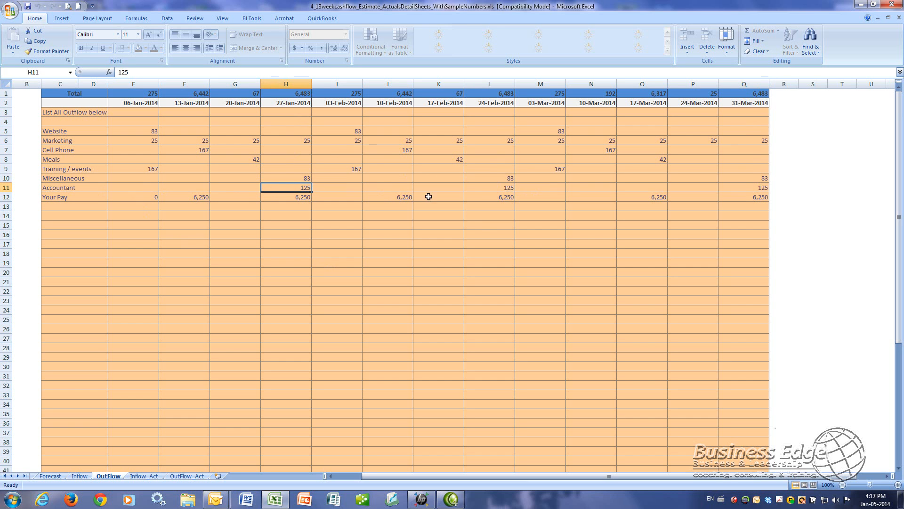
pyautogui.click(503, 188)
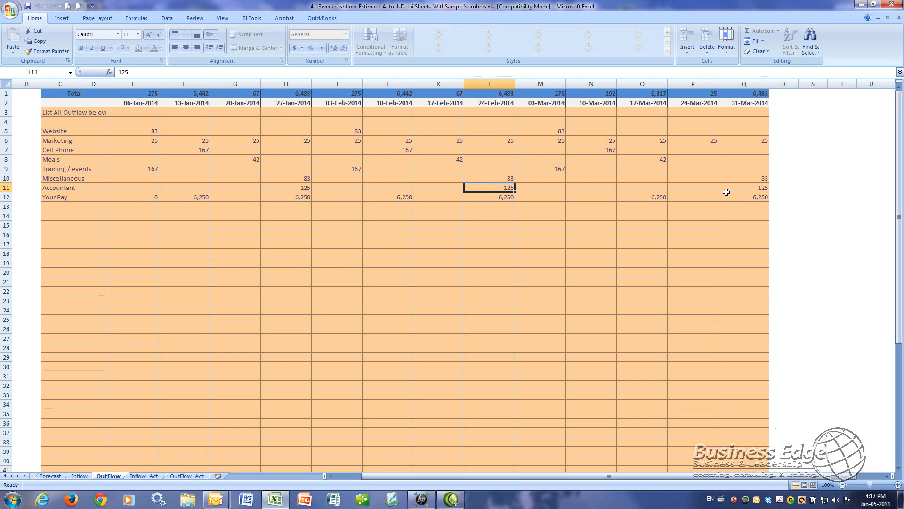
pyautogui.click(756, 189)
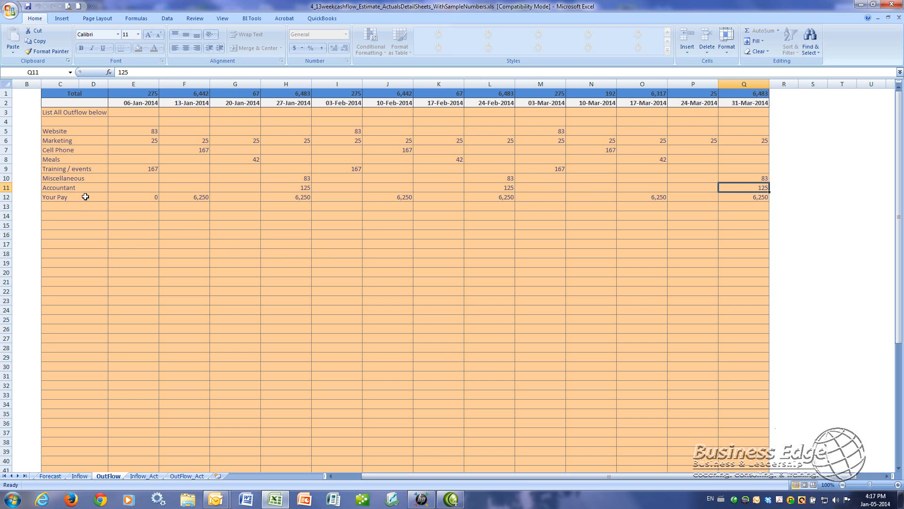
# Step: Inspect the formulas behind each Your Pay amount from 13-Jan to 31-Mar-2014
pyautogui.click(202, 197)
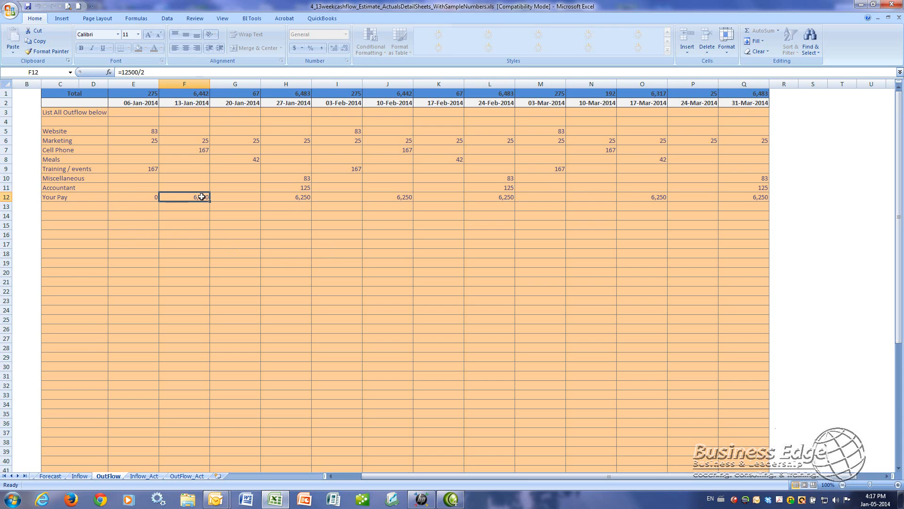
pyautogui.click(303, 198)
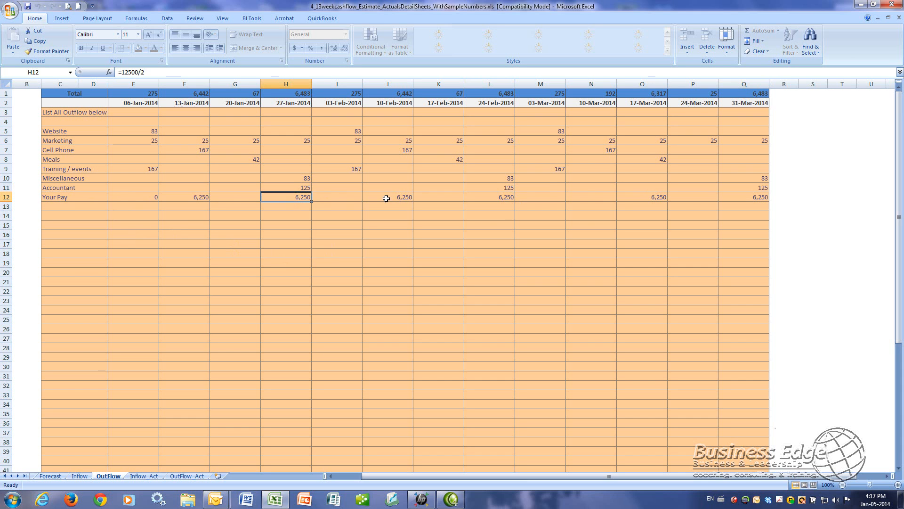
pyautogui.click(402, 198)
pyautogui.click(510, 198)
pyautogui.click(655, 198)
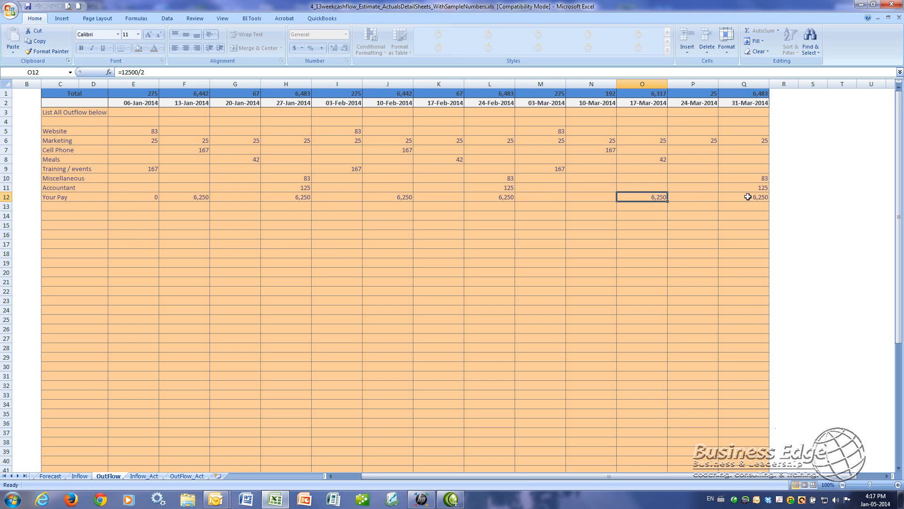
pyautogui.click(737, 197)
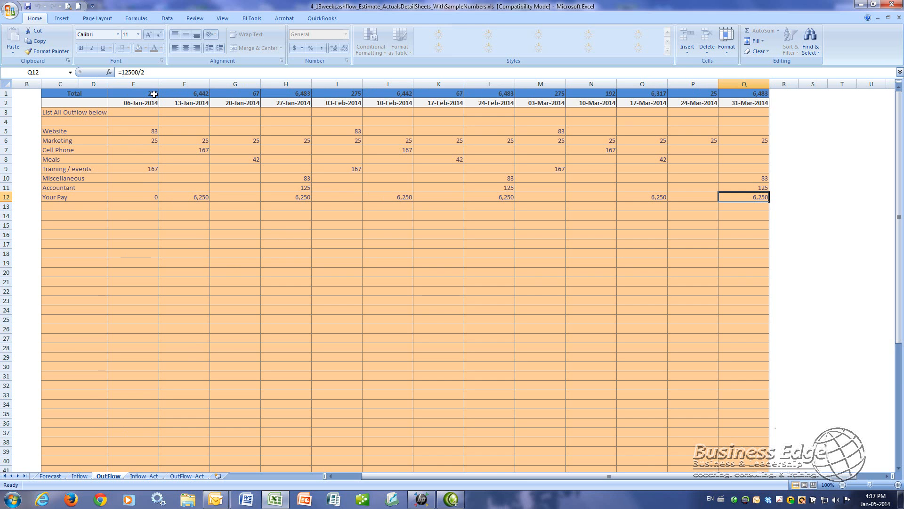
# Step: Review the Forecast sheet and the actual cash flow details on the Inflow_Act and OutFlow_Act sheets
pyautogui.click(50, 476)
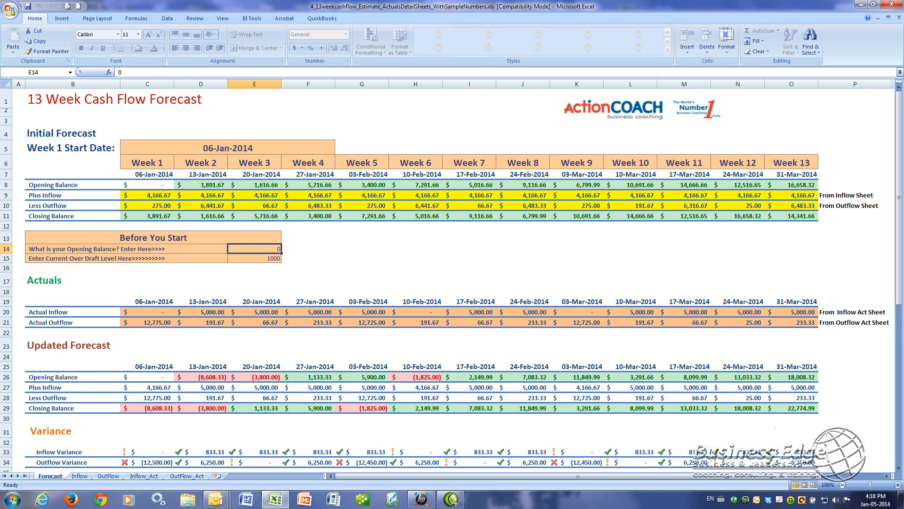
pyautogui.click(151, 477)
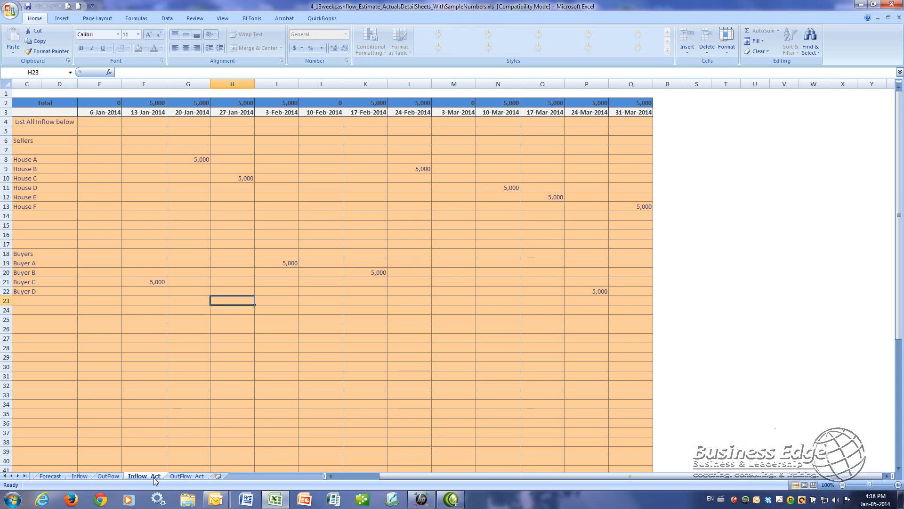
pyautogui.click(200, 477)
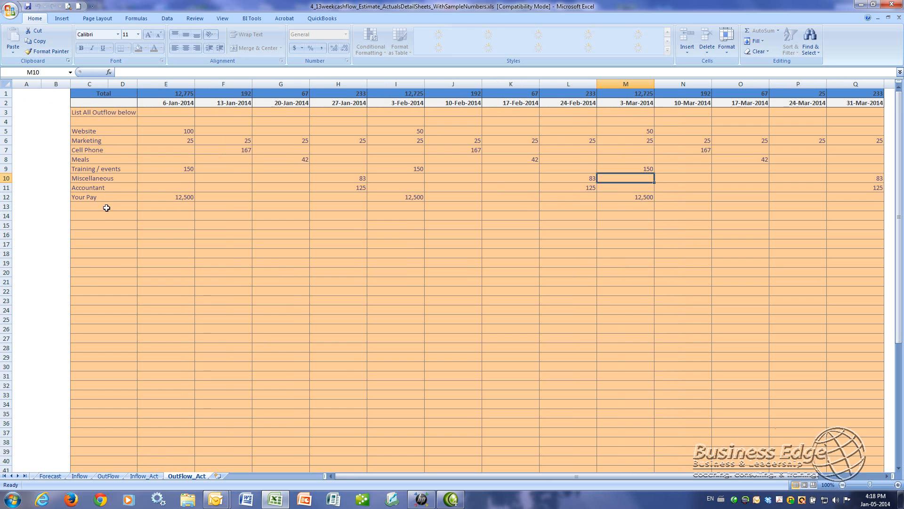
# Step: Look over the blank rows below Your Pay on the OutFlow_Act sheet where further outflows can be listed
pyautogui.click(107, 206)
pyautogui.click(112, 217)
pyautogui.click(119, 227)
pyautogui.click(122, 235)
pyautogui.click(122, 222)
pyautogui.click(121, 215)
# Step: Check the House A, House C and House B actual inflows on Inflow_Act, and view the Forecast sheet
pyautogui.click(144, 476)
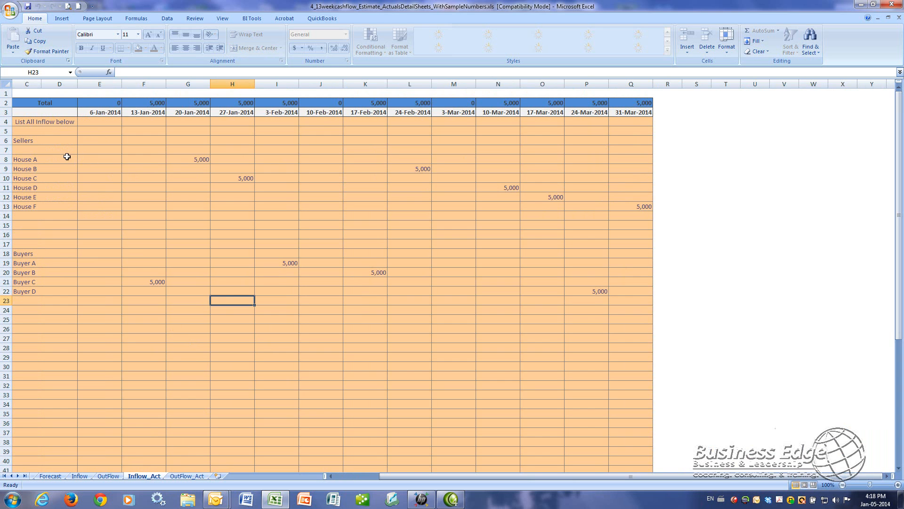
pyautogui.click(58, 159)
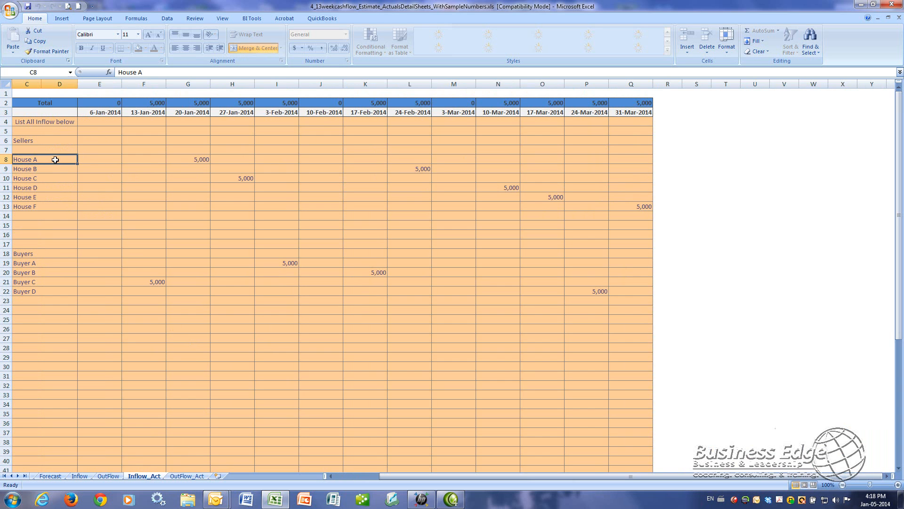
pyautogui.click(203, 160)
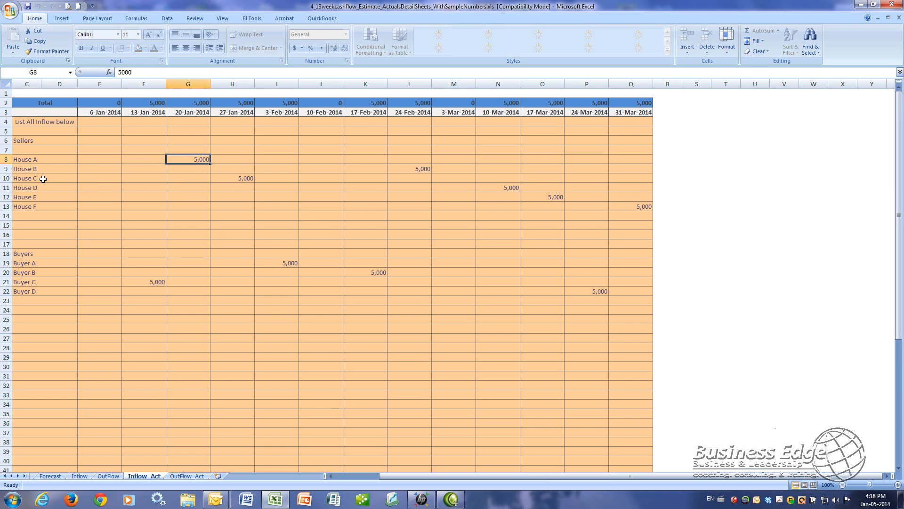
pyautogui.click(250, 178)
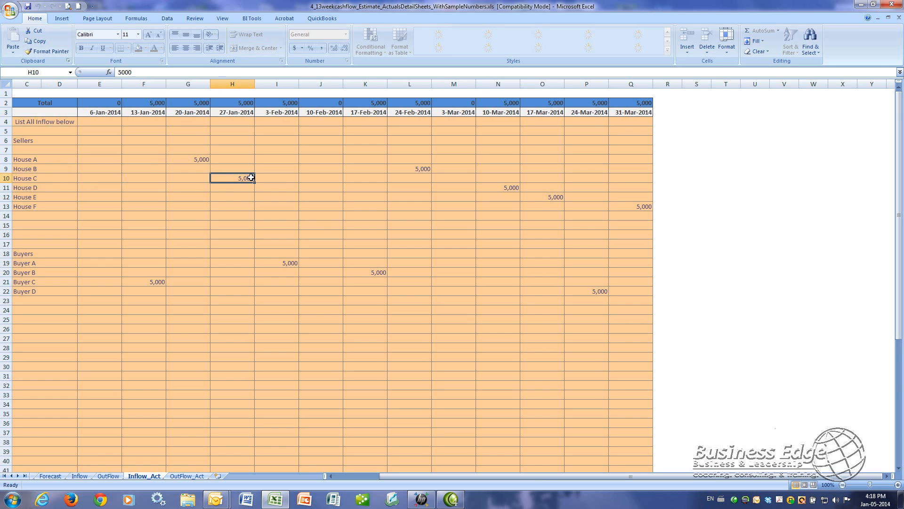
pyautogui.click(428, 169)
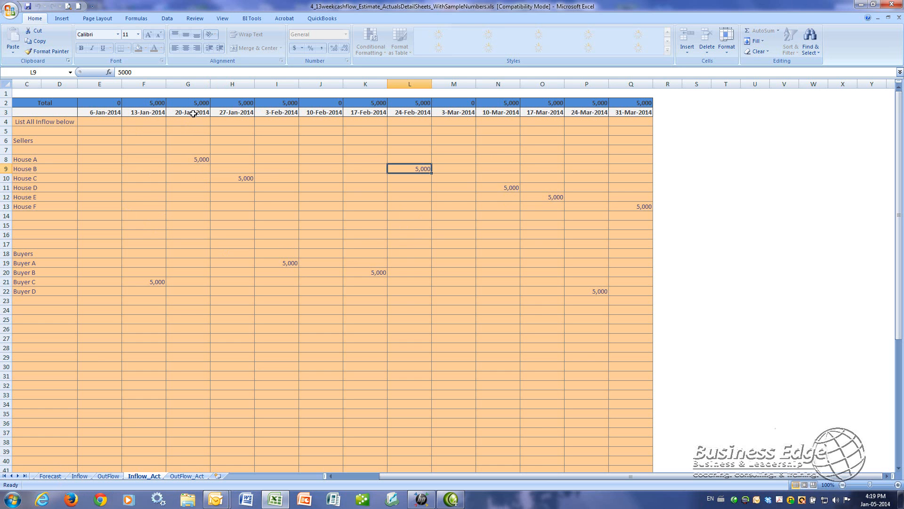
pyautogui.click(204, 160)
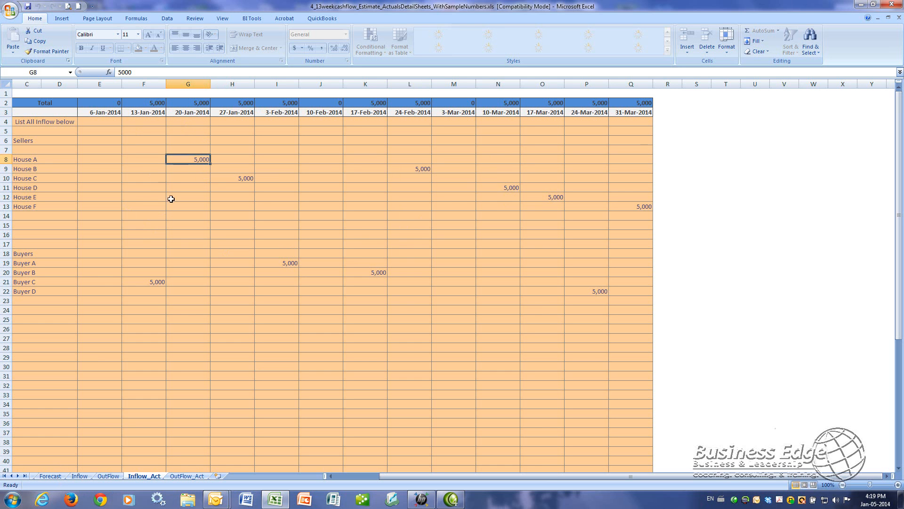
pyautogui.click(50, 477)
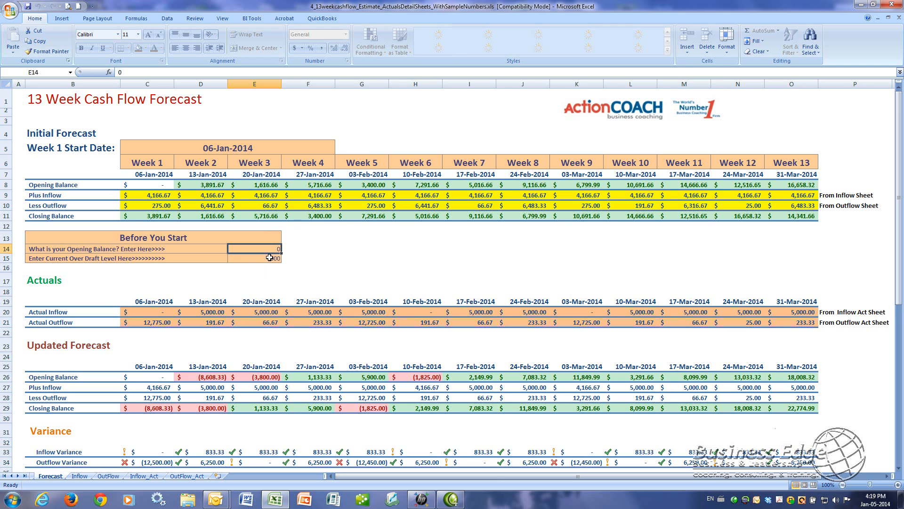
# Step: Add an Insurance outflow of 1,000 for 27-Jan-2014 in row 14 of the OutFlow_Act sheet
pyautogui.click(198, 477)
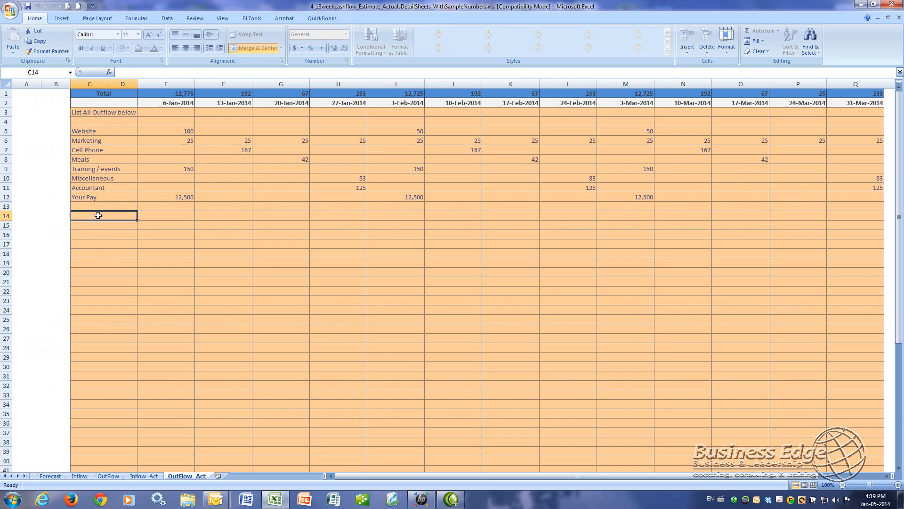
pyautogui.write('Ins')
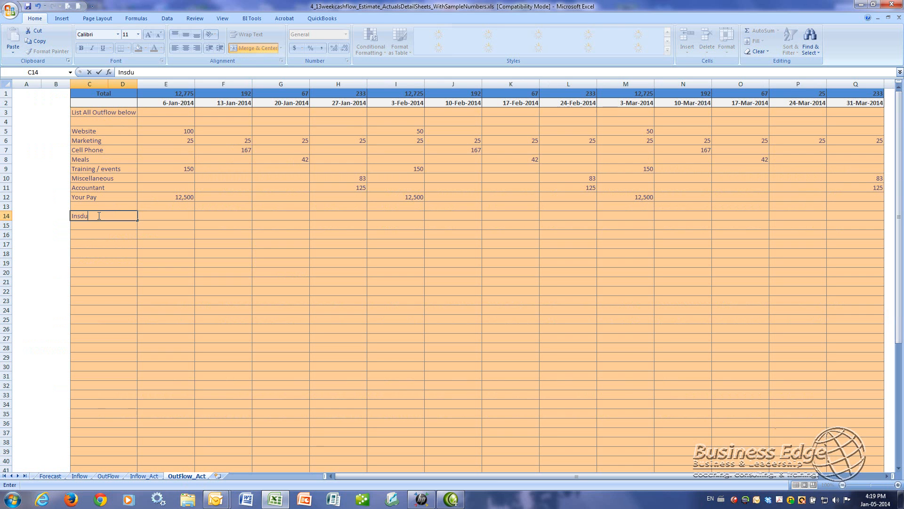
pyautogui.write('uranc')
pyautogui.press('Tab')
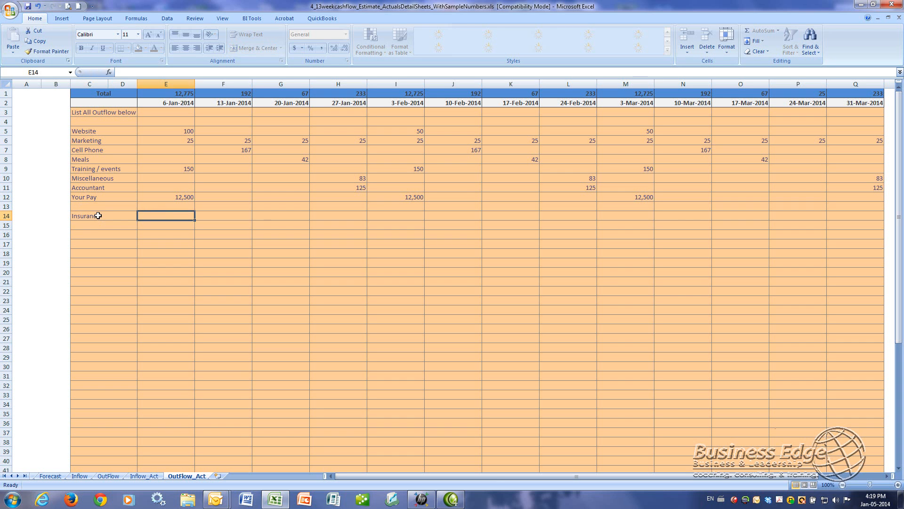
pyautogui.press('Tab')
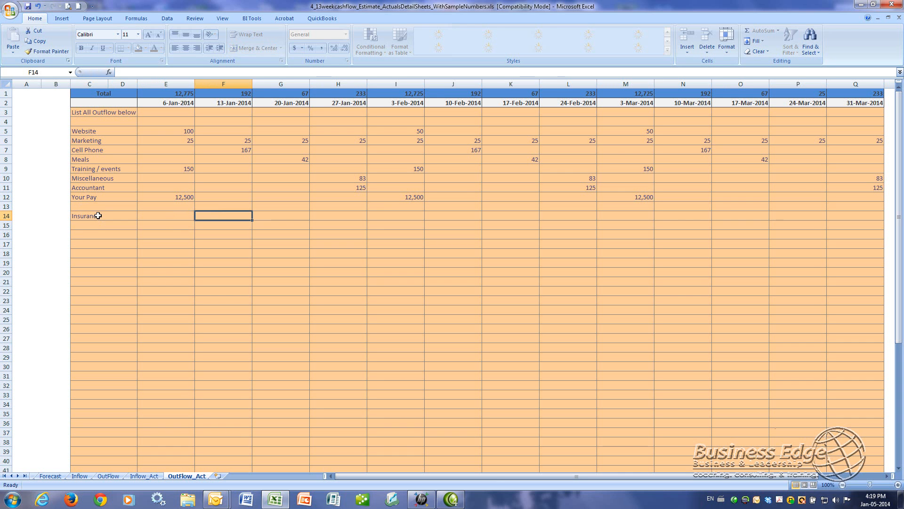
pyautogui.press('Tab')
pyautogui.press('Tab')
pyautogui.write('100')
pyautogui.press('Return')
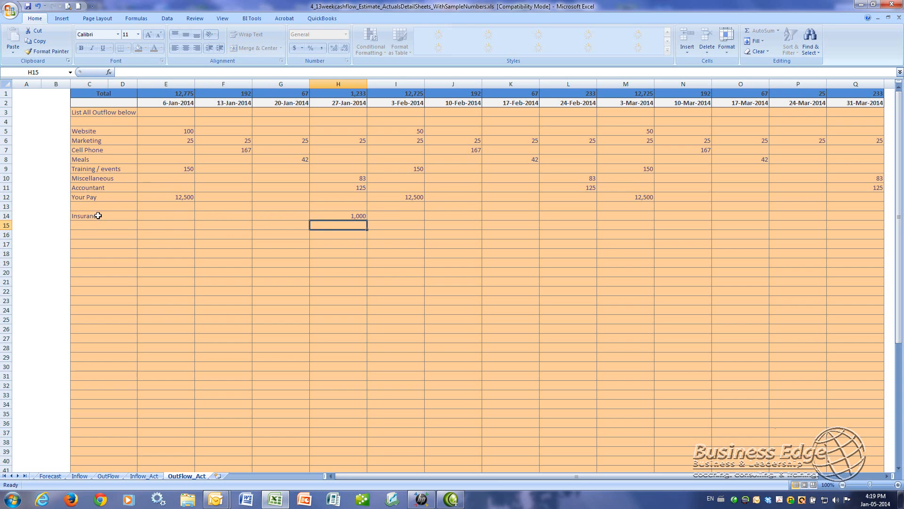
# Step: Check how the Insurance amount feeds the Forecast sheet, and review the estimated Your Pay schedule on the OutFlow sheet
pyautogui.click(357, 215)
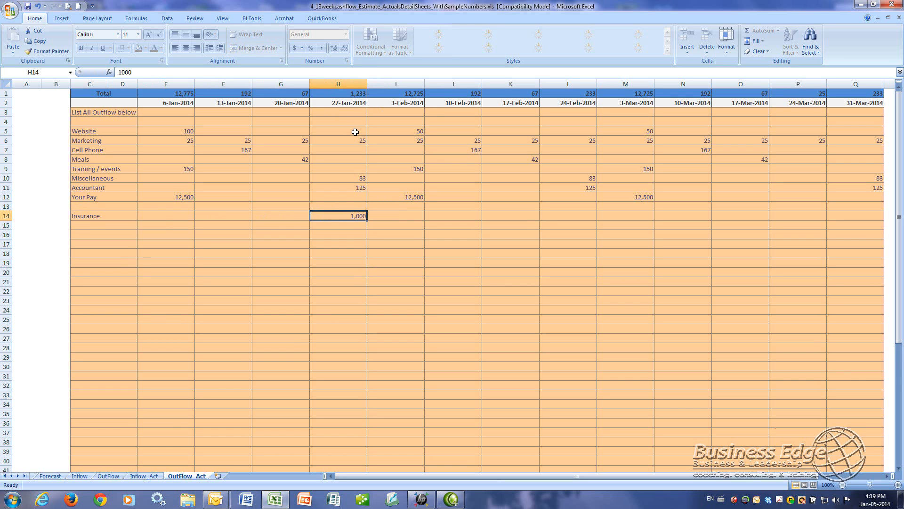
pyautogui.click(52, 477)
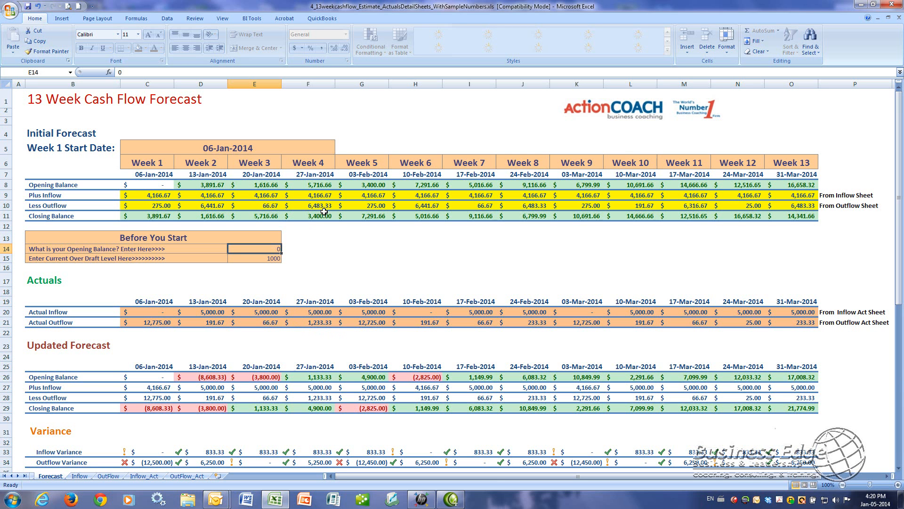
pyautogui.click(186, 477)
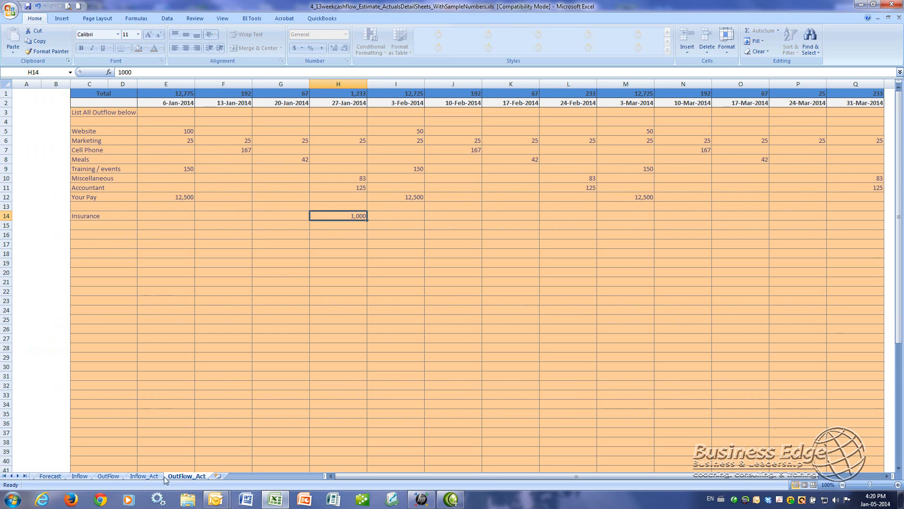
pyautogui.click(112, 478)
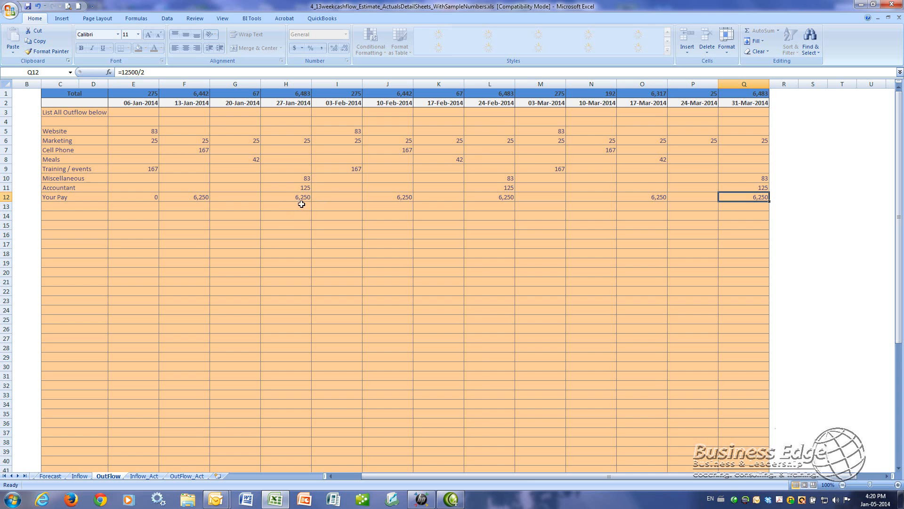
# Step: On OutFlow_Act, clear the 6-Jan-2014 Your Pay amount and enter =12500/2 for 13-Jan-2014
pyautogui.click(187, 476)
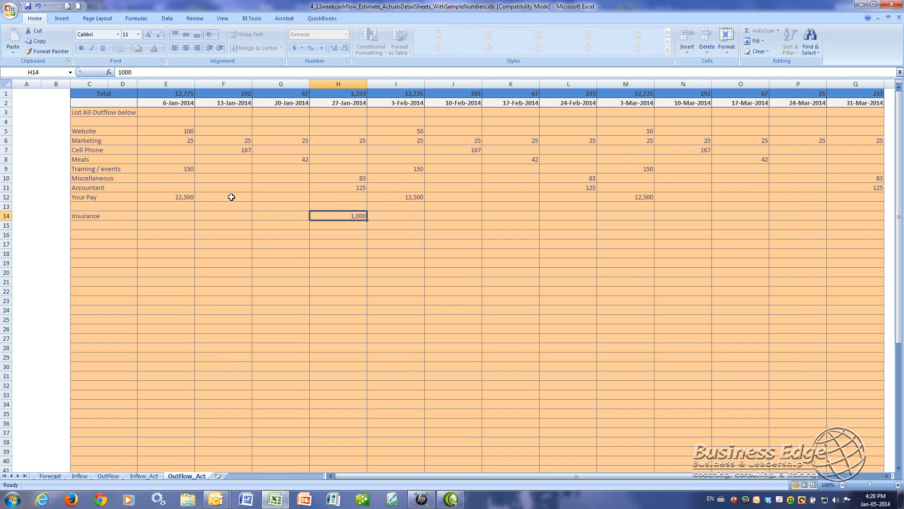
pyautogui.click(188, 195)
pyautogui.press('Delete')
pyautogui.press('Right')
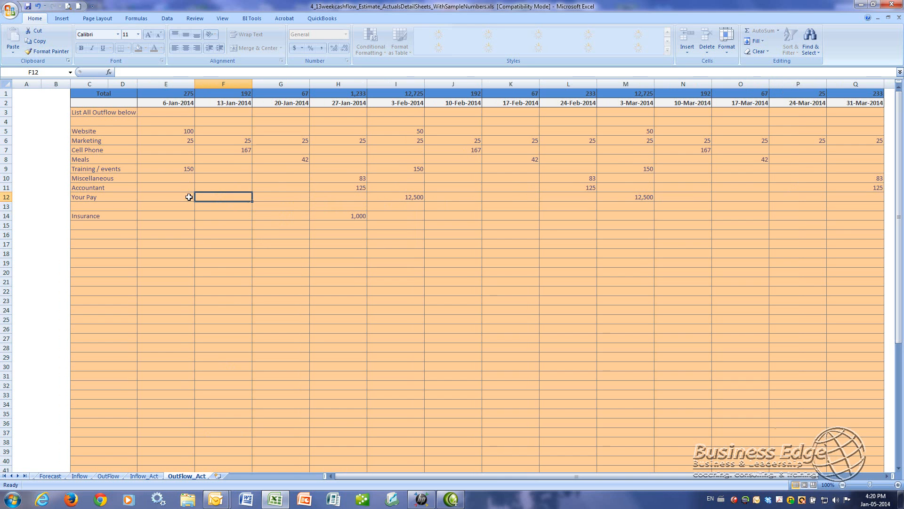
pyautogui.write('=12500/2')
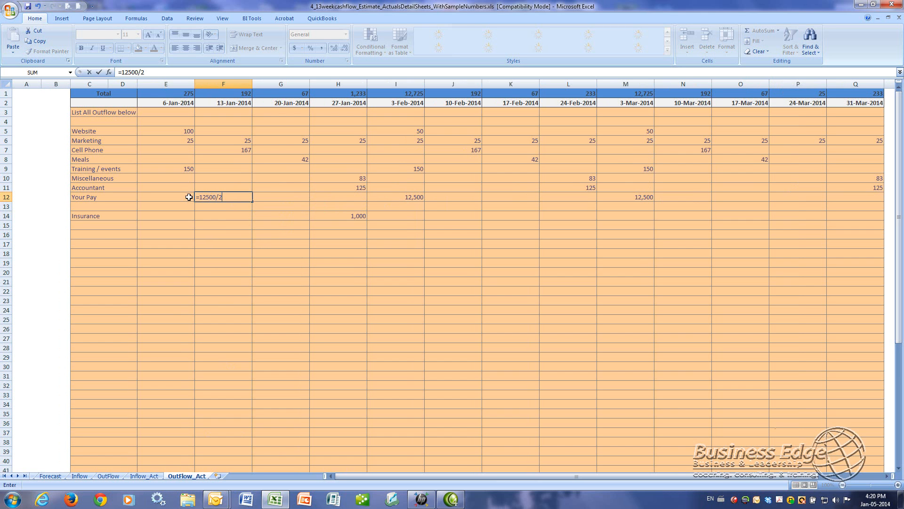
pyautogui.press('Return')
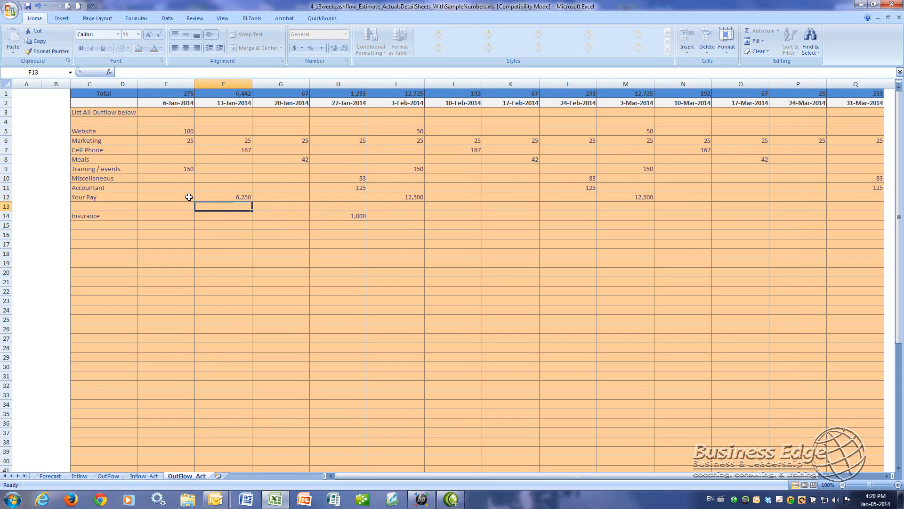
# Step: Enter =12500/2 as the actual Your Pay amount for 27-Jan-2014
pyautogui.moveTo(226, 198); pyautogui.dragTo(353, 200)
pyautogui.click(354, 200)
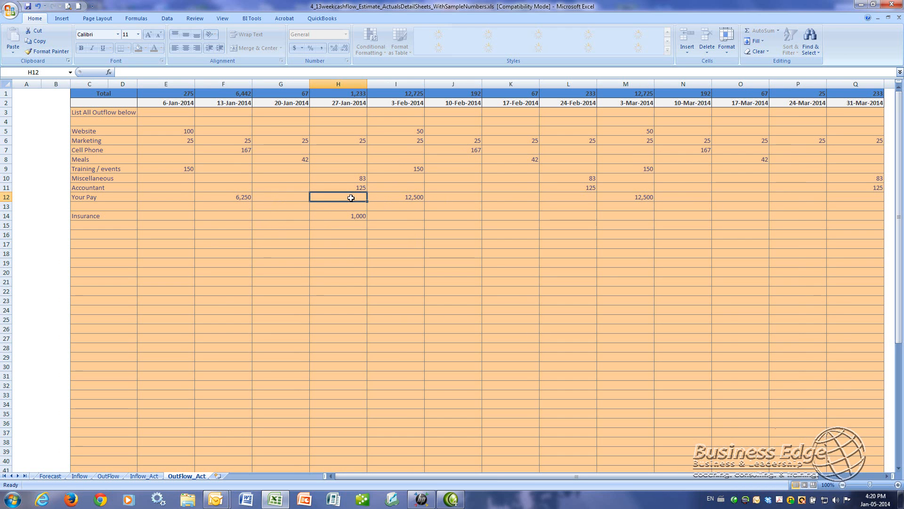
pyautogui.write('=12500/2')
pyautogui.press('Return')
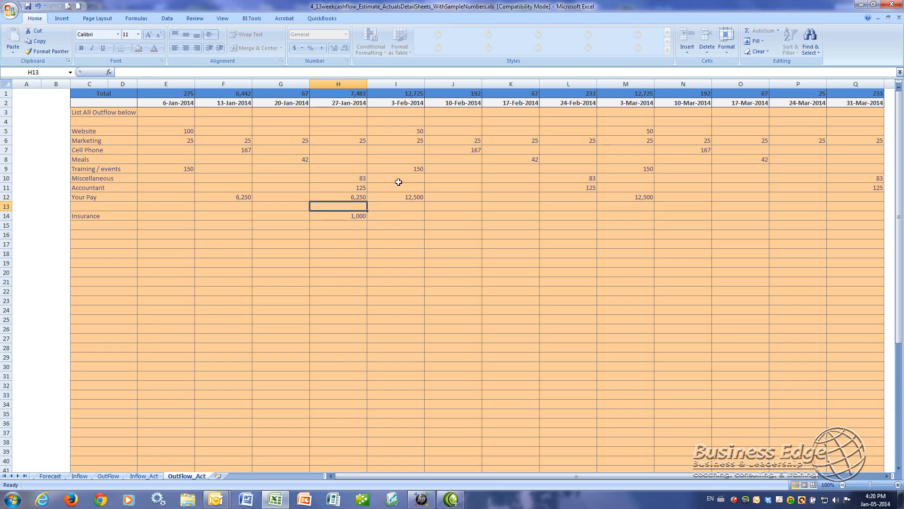
# Step: Clear the 3-Feb-2014 Your Pay amount and enter =12500/2 for 10-Feb-2014
pyautogui.click(406, 196)
pyautogui.press('Delete')
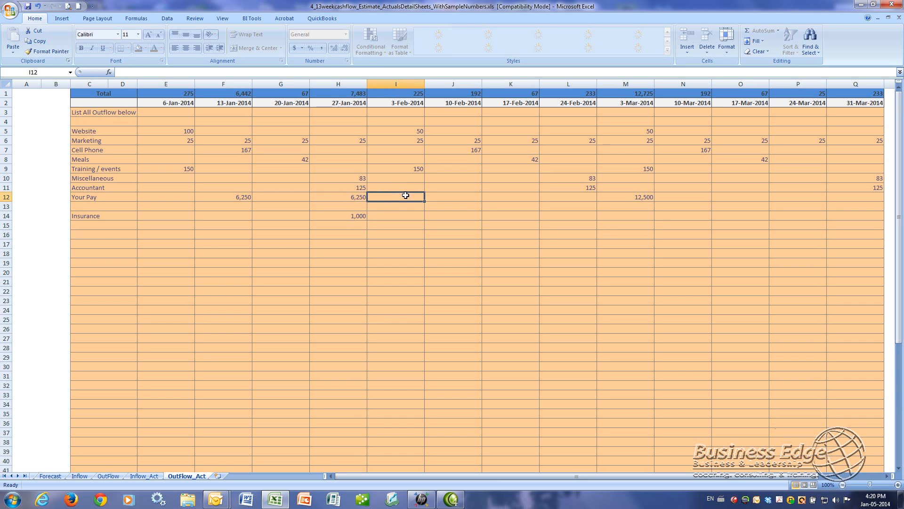
pyautogui.press('Right')
pyautogui.write('=6')
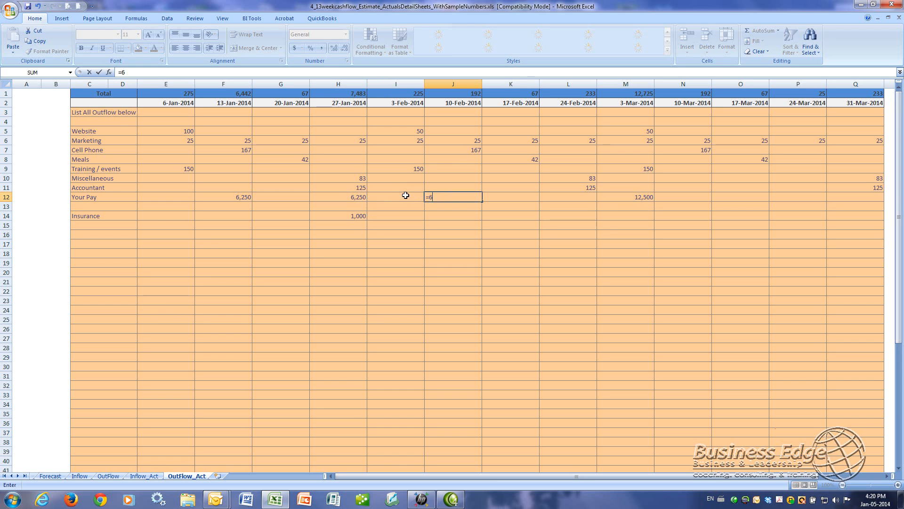
pyautogui.write('2560')
pyautogui.write('00')
pyautogui.press('super')
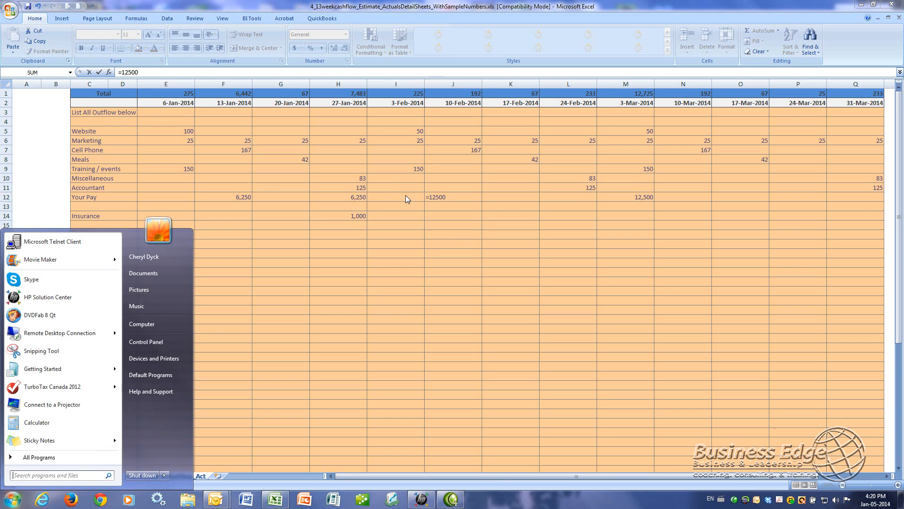
pyautogui.click(456, 196)
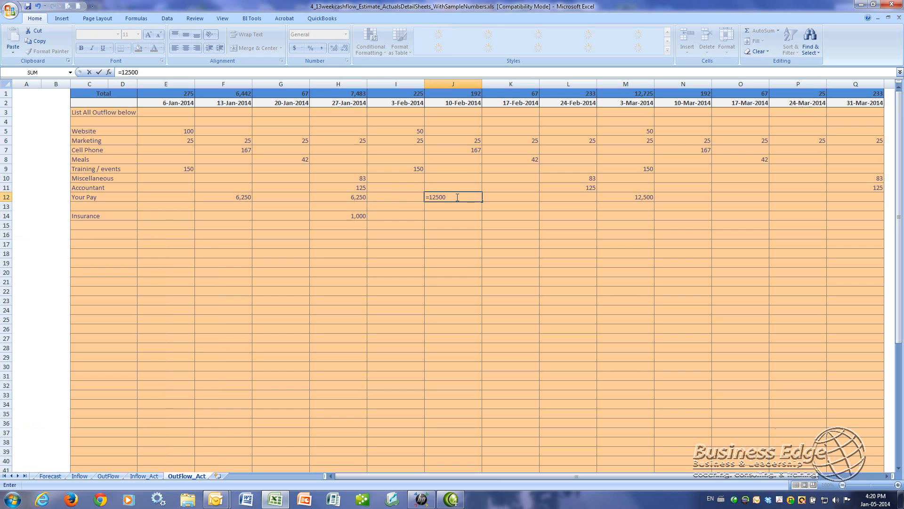
pyautogui.write('/2')
pyautogui.press('Tab')
# Step: Clear the actual Your Pay amount for 3-Mar-2014
pyautogui.press('Tab')
pyautogui.press('Tab')
pyautogui.write('12500')
pyautogui.press('BackSpace')
pyautogui.press('BackSpace')
pyautogui.press('BackSpace')
pyautogui.press('BackSpace')
pyautogui.press('BackSpace')
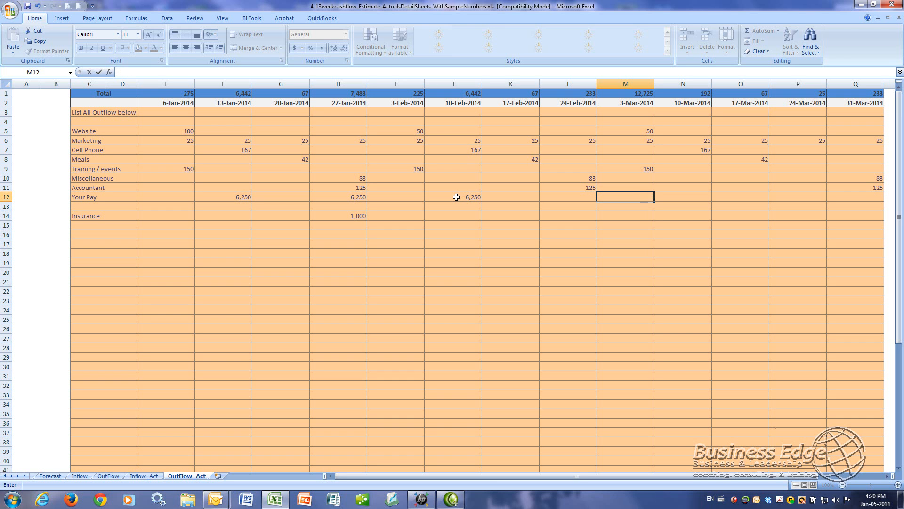
pyautogui.press('Left')
# Step: Enter =12500/2 as the actual Your Pay amount for 24-Feb-2014
pyautogui.write('=12500')
pyautogui.press('super')
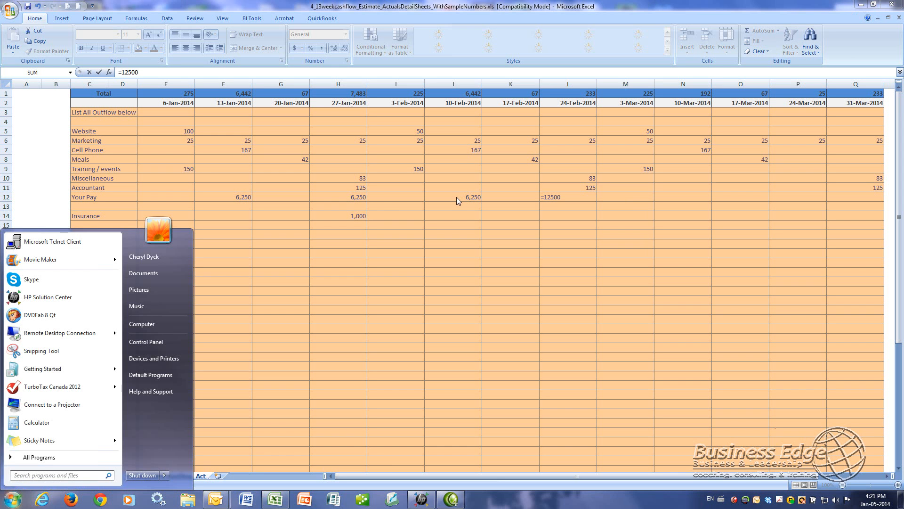
pyautogui.click(577, 196)
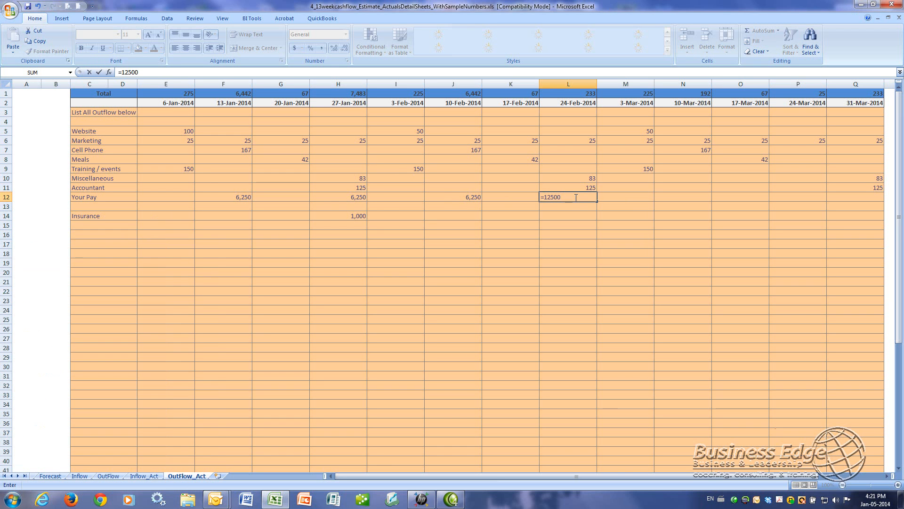
pyautogui.write('/2')
pyautogui.press('Tab')
# Step: Enter =12500/2 as the actual Your Pay amount for 10-Mar-2014
pyautogui.press('Tab')
pyautogui.write('=')
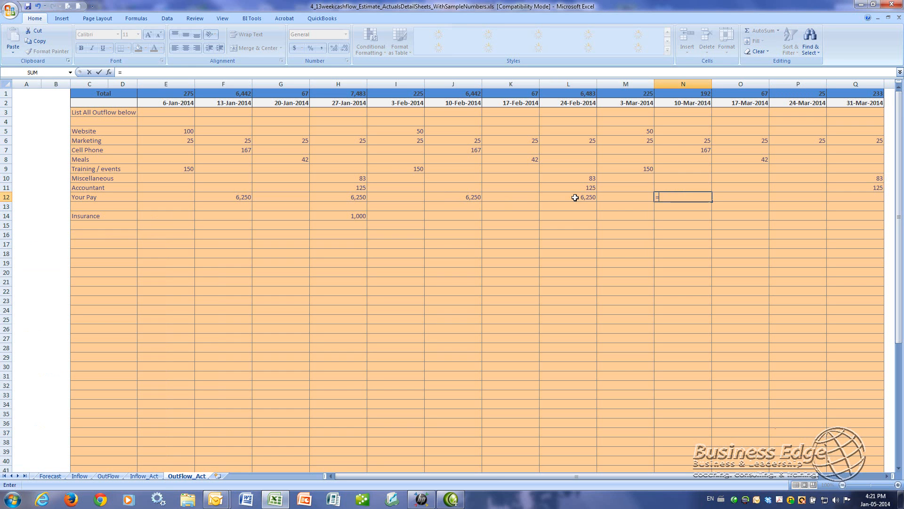
pyautogui.write('12')
pyautogui.press('BackSpace')
pyautogui.press('BackSpace')
pyautogui.press('BackSpace')
pyautogui.press('Tab')
pyautogui.hotkey('shift', 'Tab')
pyautogui.write('=12500/')
pyautogui.press('Tab')
# Step: Enter =12500/2 as the actual Your Pay amount for 31-Mar-2014 and return to the Forecast sheet
pyautogui.press('Tab')
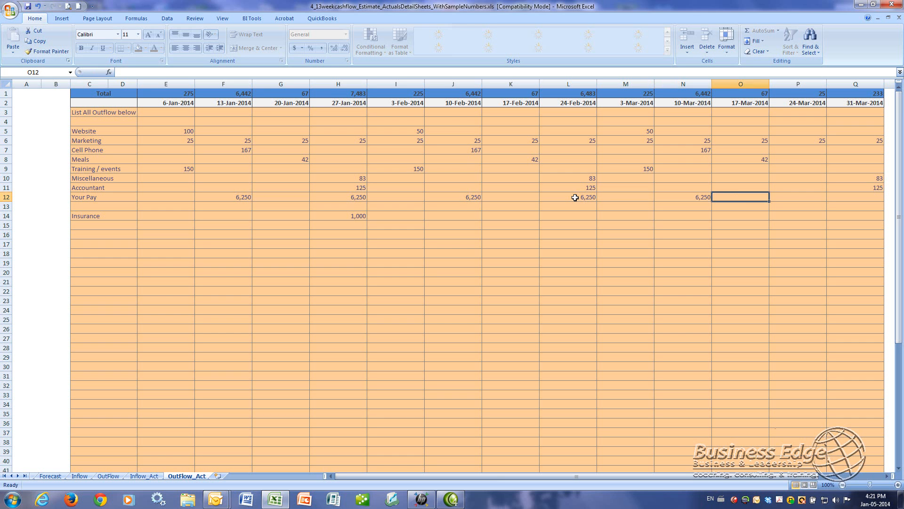
pyautogui.press('Tab')
pyautogui.hotkey('shift', 'Tab')
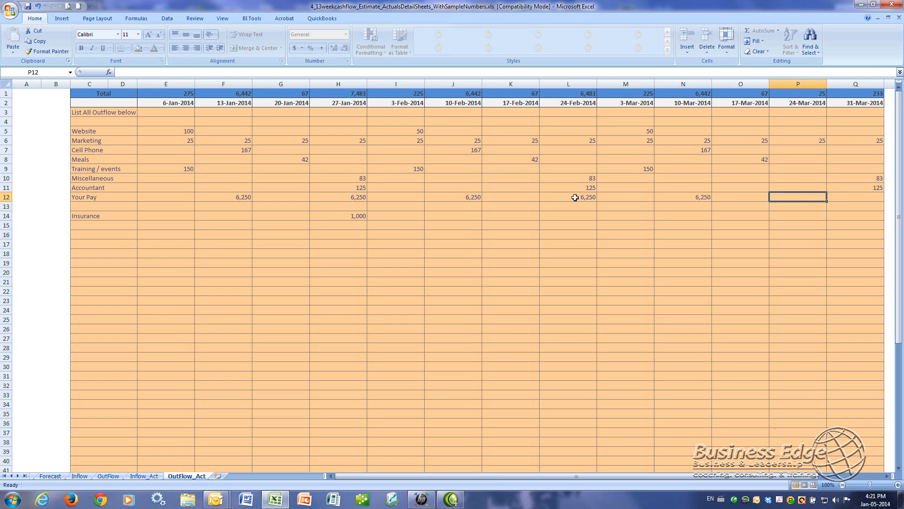
pyautogui.press('Tab')
pyautogui.write('=')
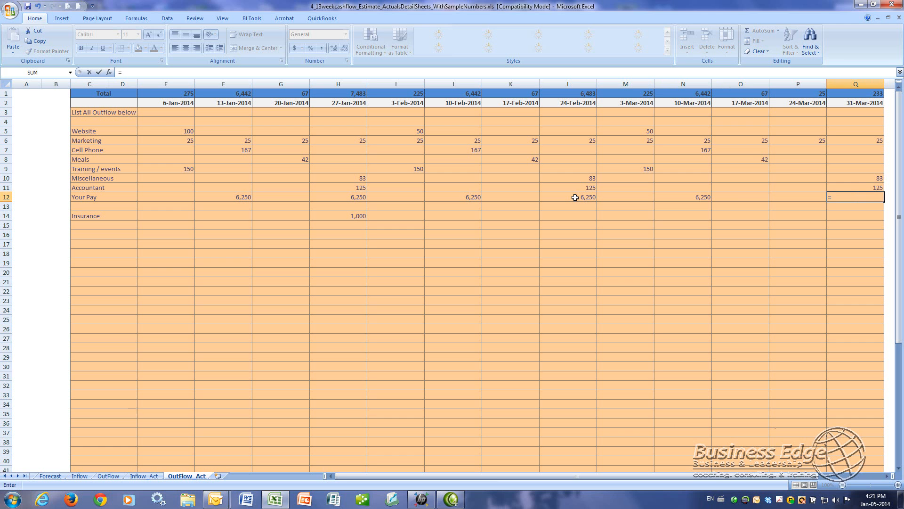
pyautogui.write('12500/2')
pyautogui.press('Return')
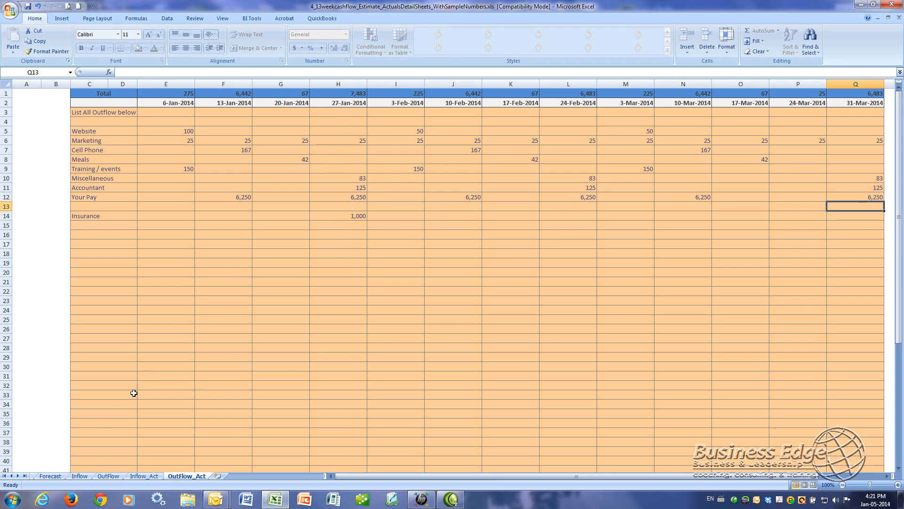
pyautogui.click(51, 475)
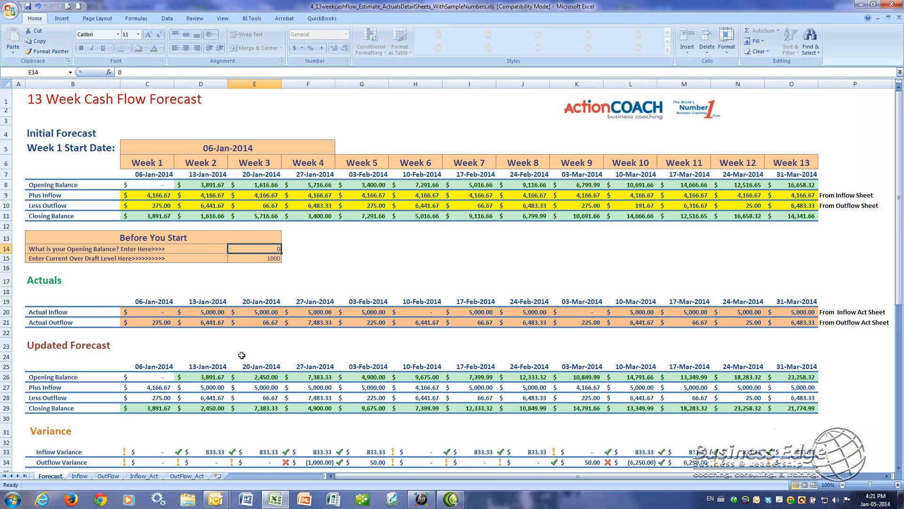
# Step: Examine the 27-Jan-2014 actual outflow, the variance rows, and the inflow and outflow Forecast Vs Actual charts on the Forecast sheet
pyautogui.click(321, 322)
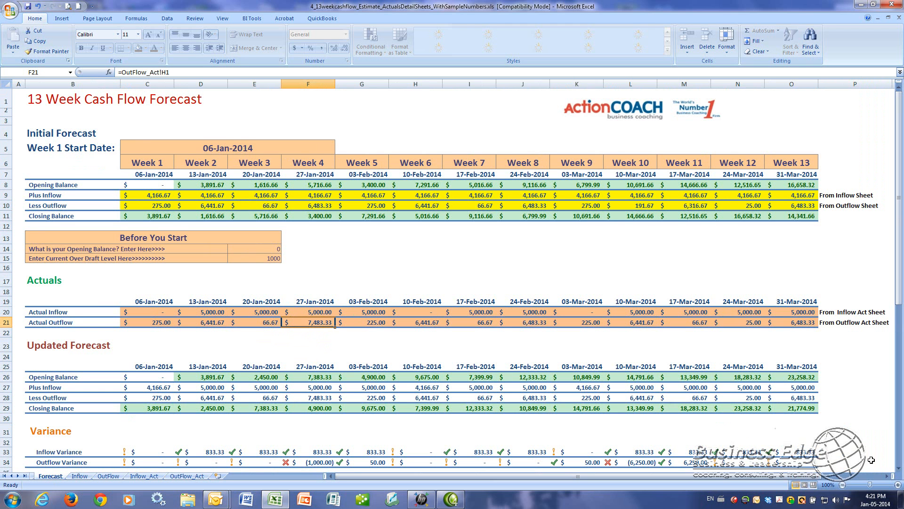
pyautogui.click(898, 470)
pyautogui.scroll(-7, 899, 470)
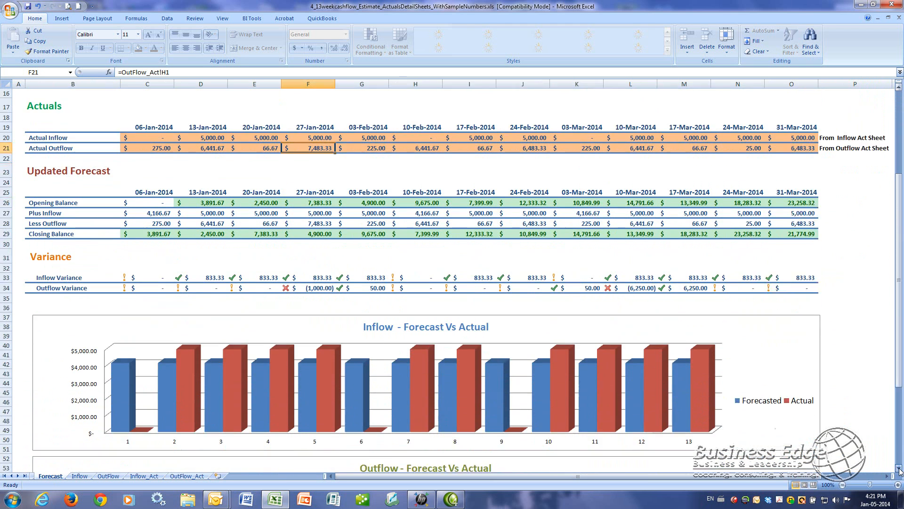
pyautogui.scroll(-2, 898, 470)
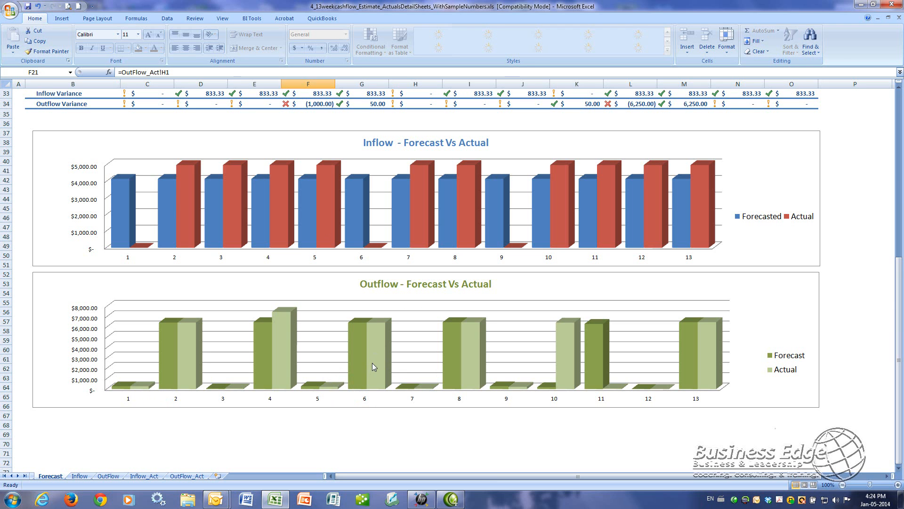
pyautogui.click(899, 102)
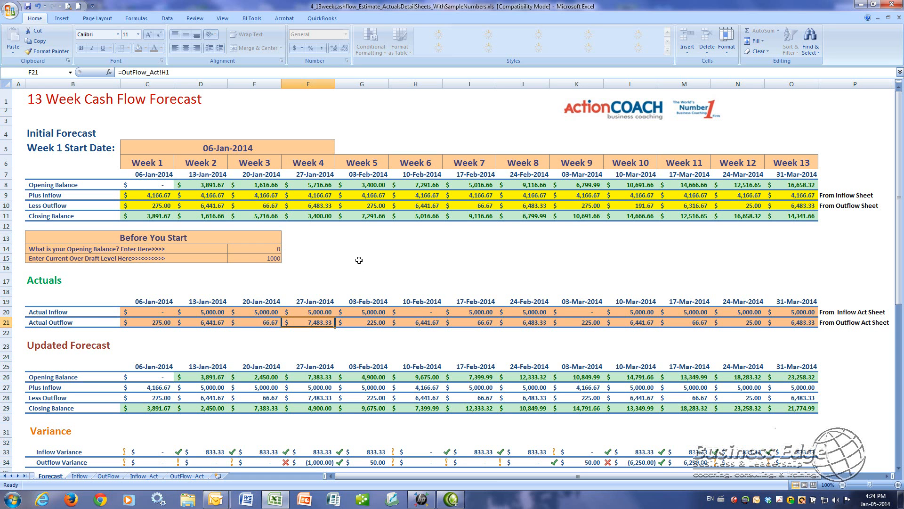
pyautogui.click(461, 501)
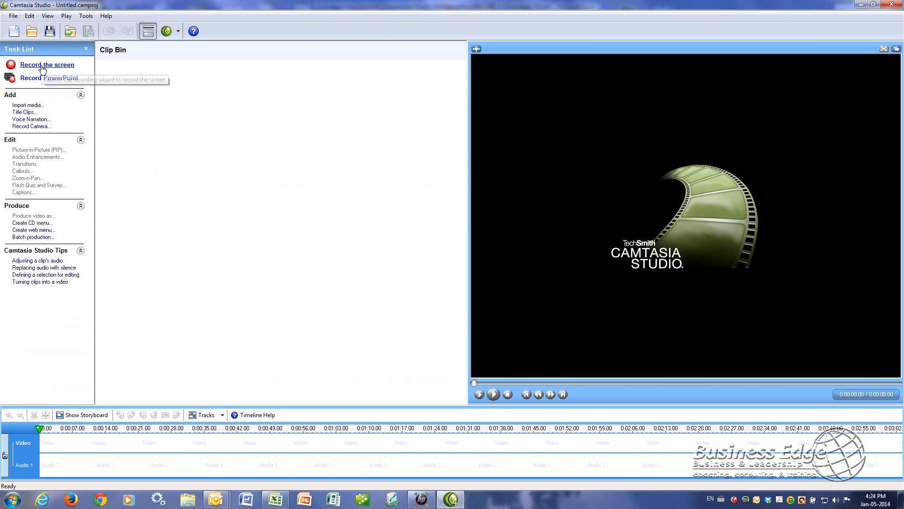
pyautogui.click(737, 500)
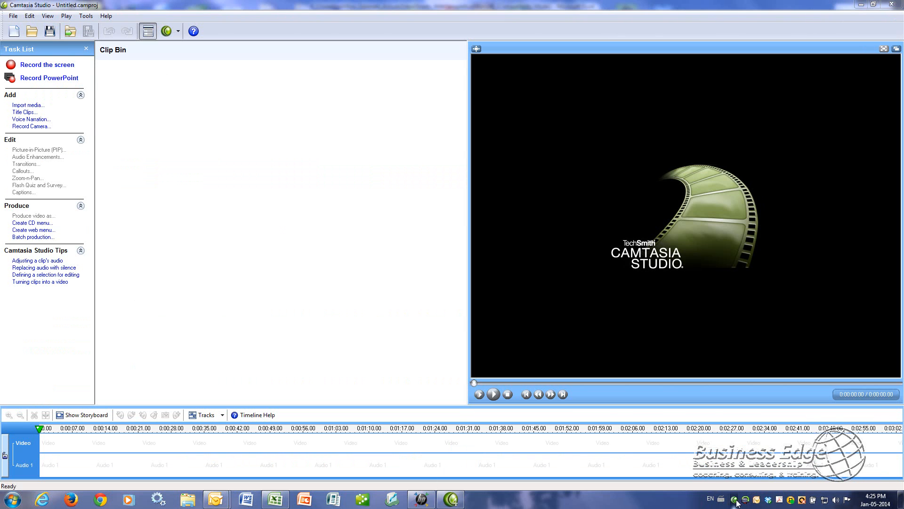